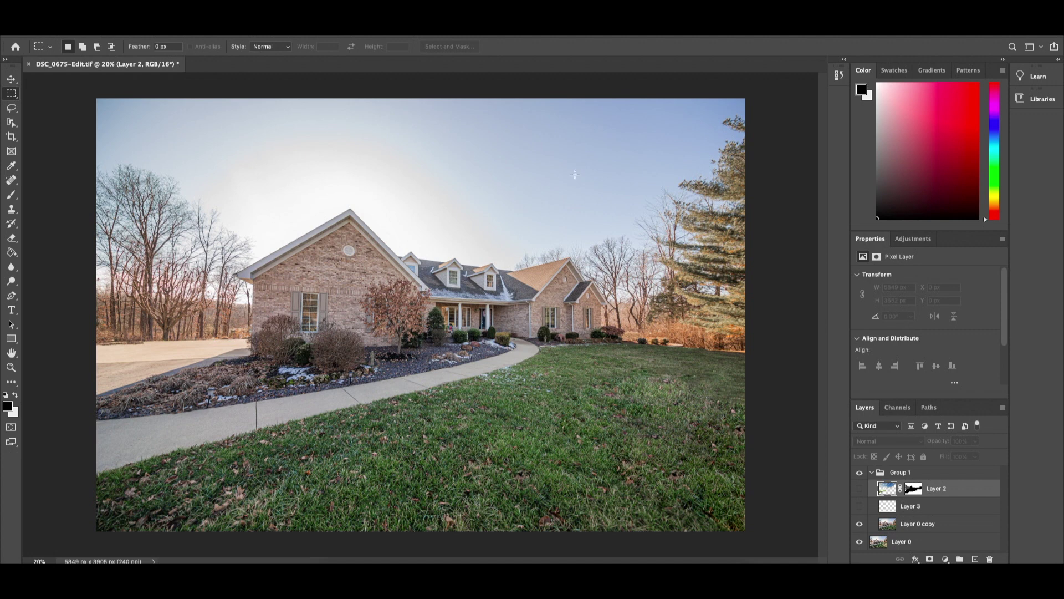
- Compare the house photo with and without the replacement sky on Layer 2, and delete Layer 2
click(859, 488)
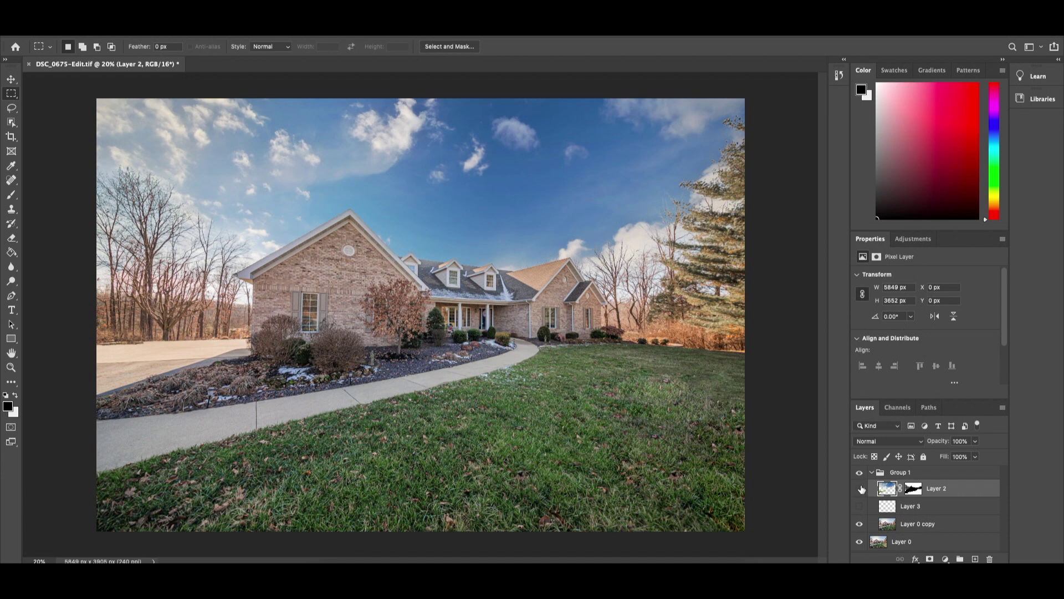
click(860, 490)
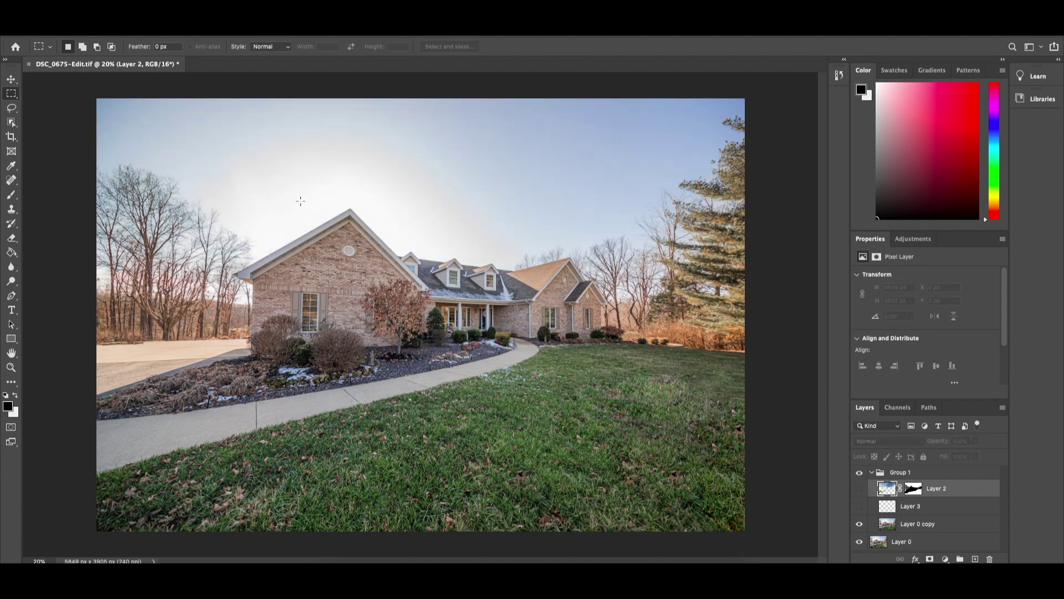
key(Delete)
click(930, 472)
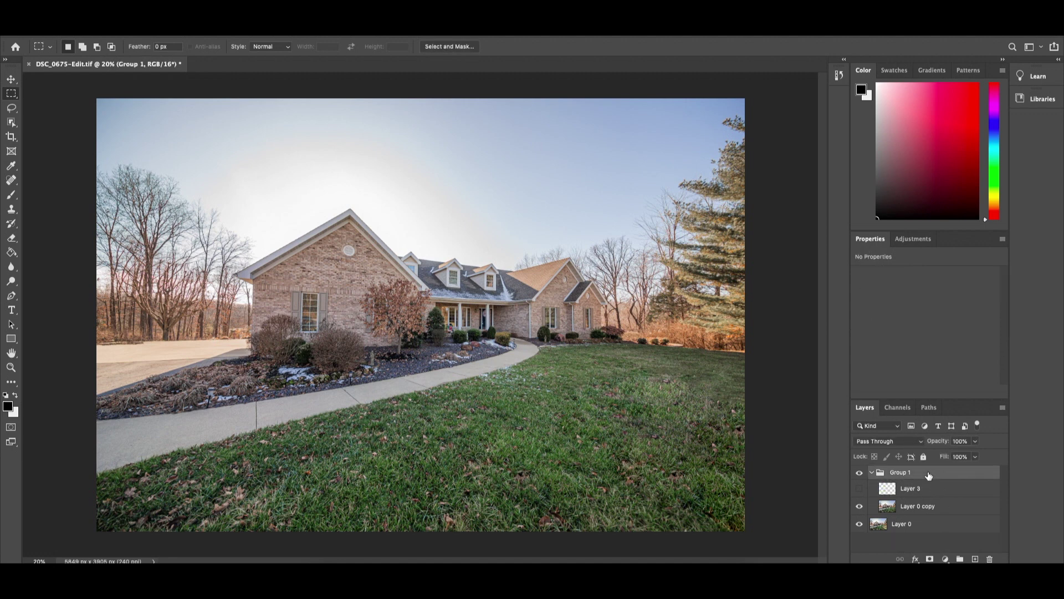
key(Delete)
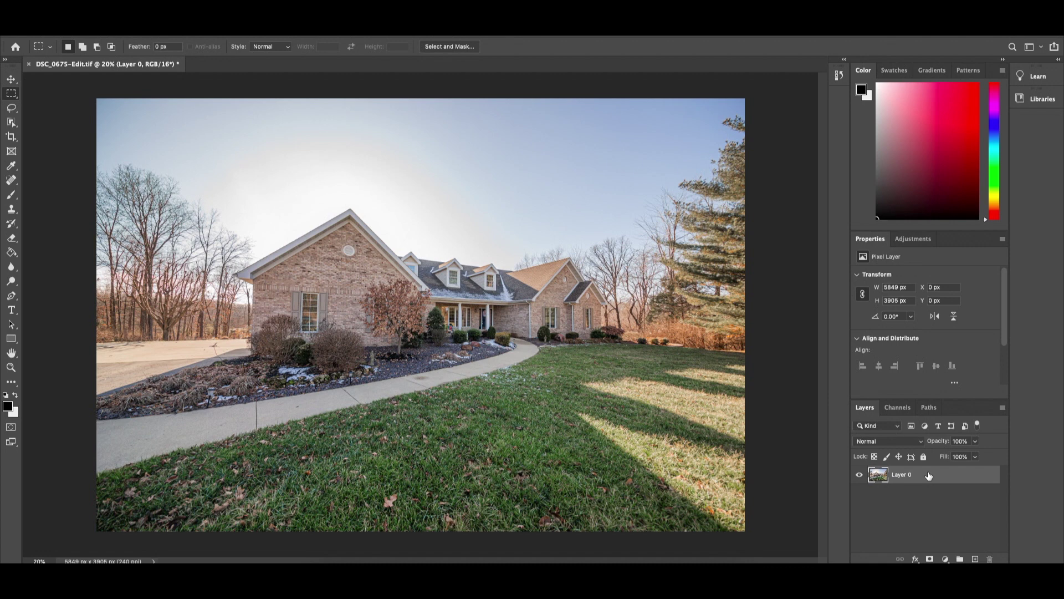
key(ctrl+z)
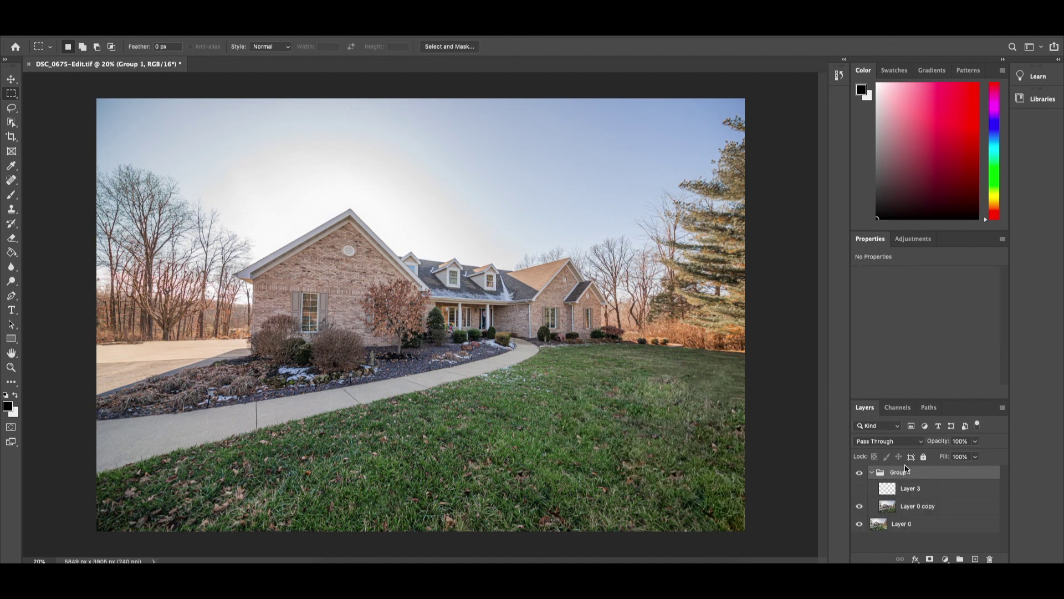
- Delete Layer 3 from Group 1 and compare Layer 0 copy with the original photo beneath it
click(919, 508)
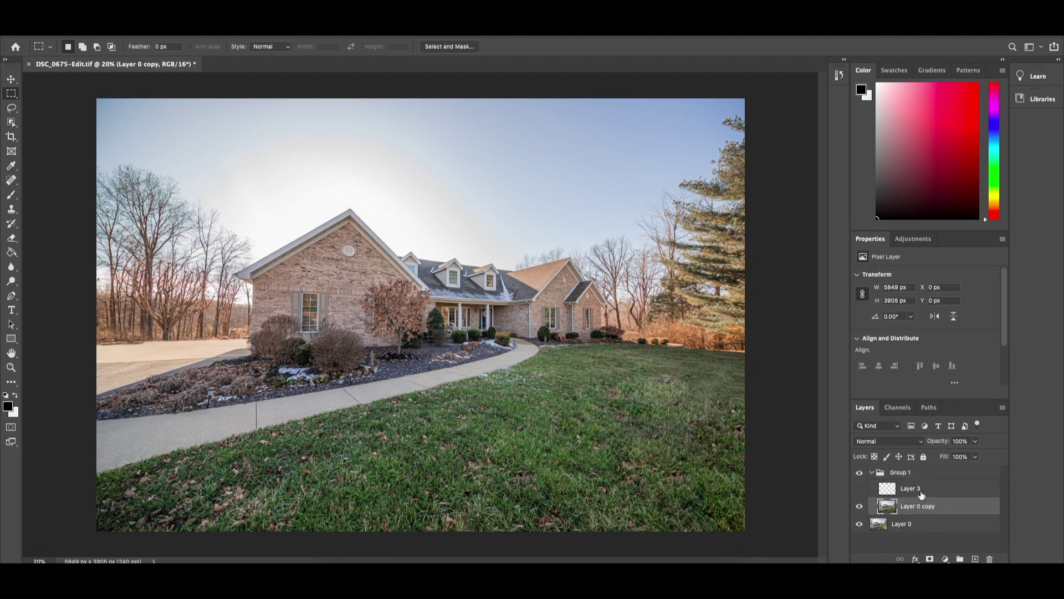
click(921, 494)
key(Delete)
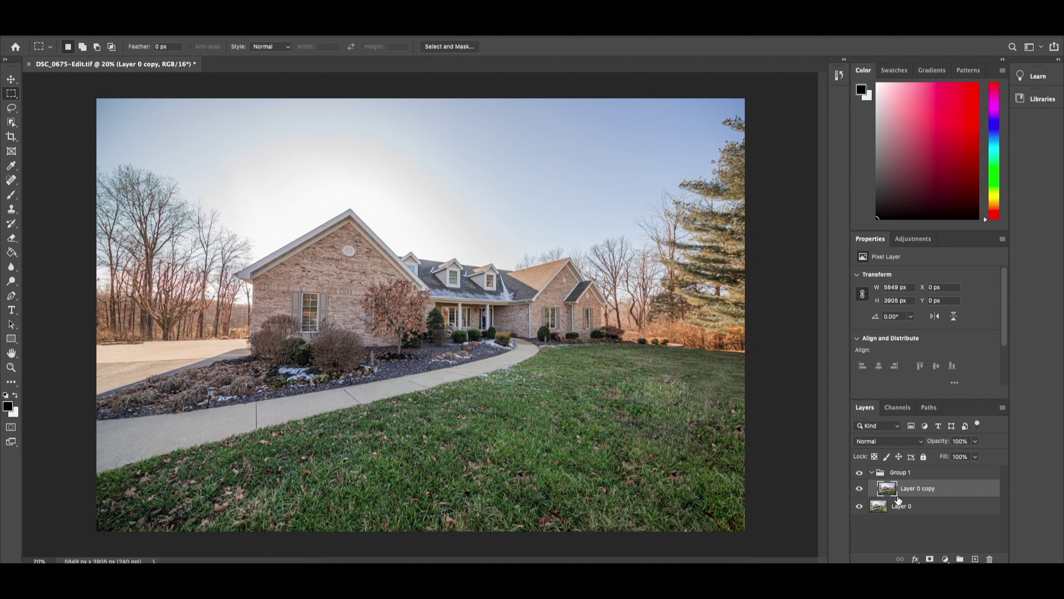
click(860, 489)
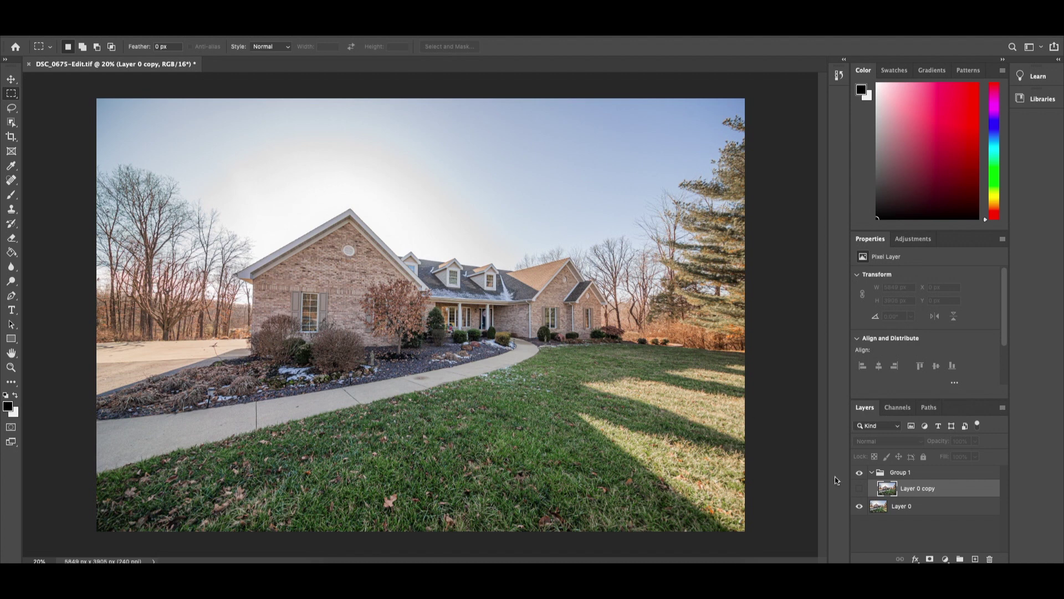
click(860, 488)
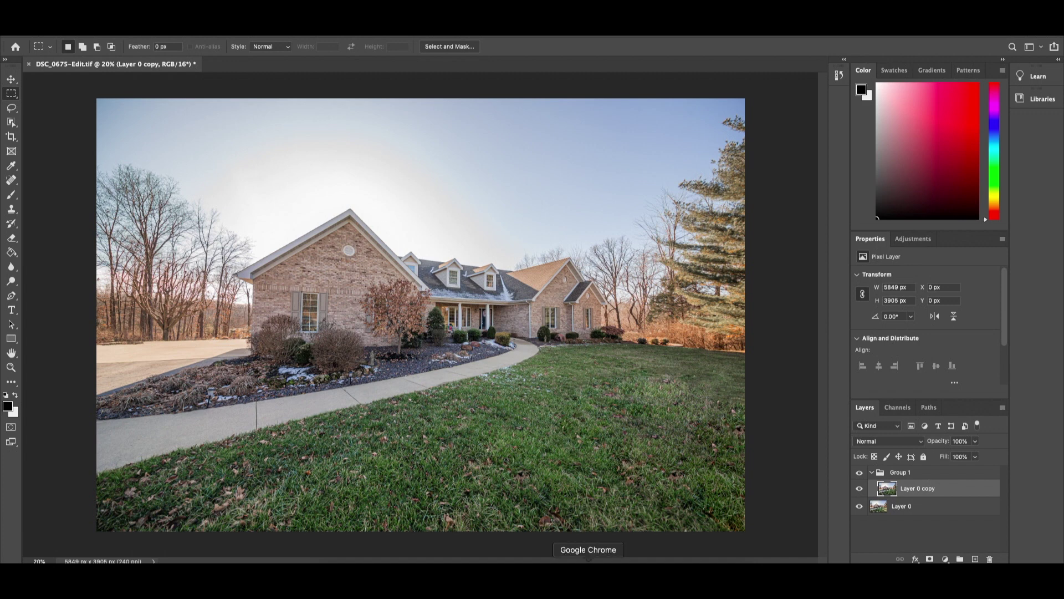
- Switch to Google Chrome and narrow the "cloudy sky" results on Envato Elements to photos
click(588, 561)
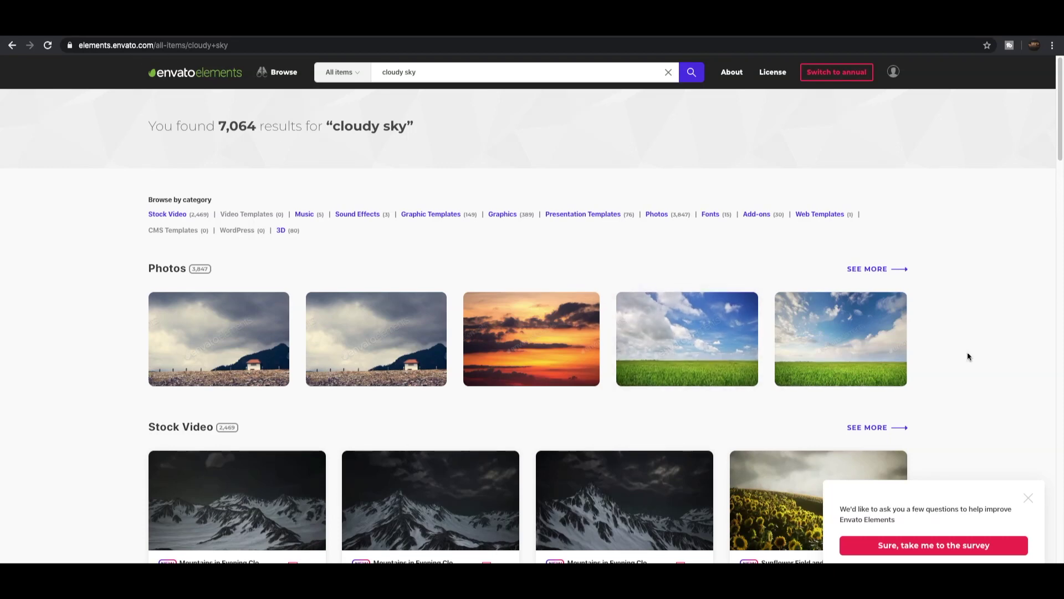
scroll(981, 356, down, 1)
scroll(980, 355, down, 2)
scroll(980, 352, up, 3)
click(167, 268)
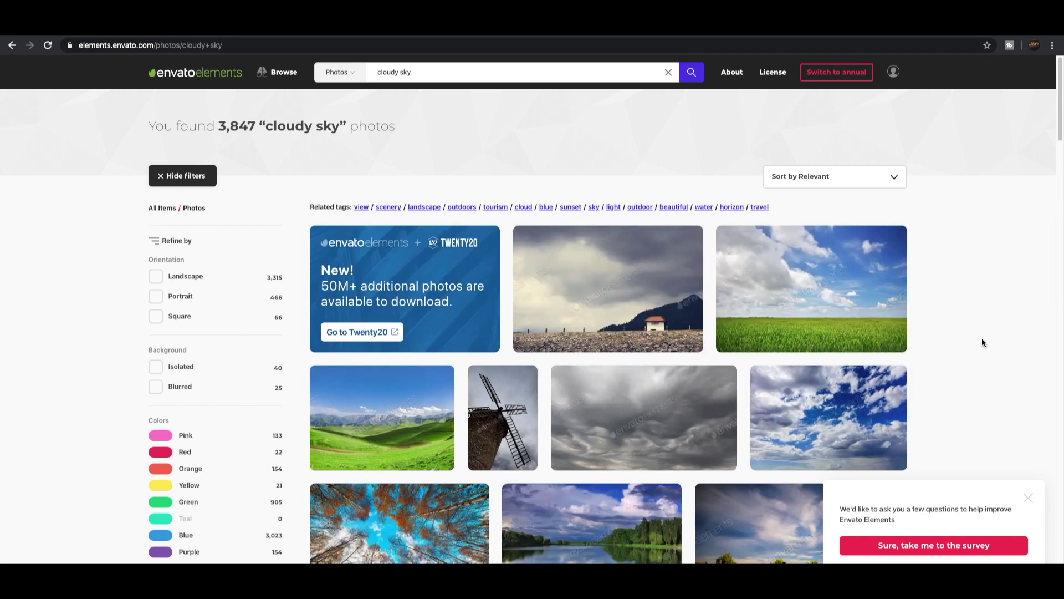
- Look through the "cloudy sky" photo results for images suitable as a replacement sky
scroll(986, 337, down, 2)
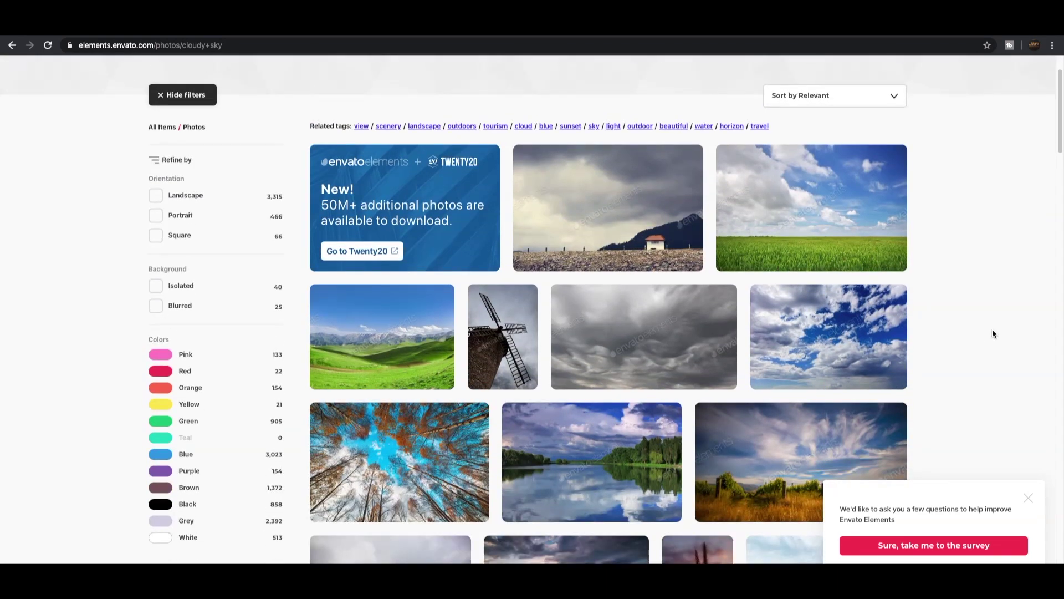
scroll(989, 332, down, 8)
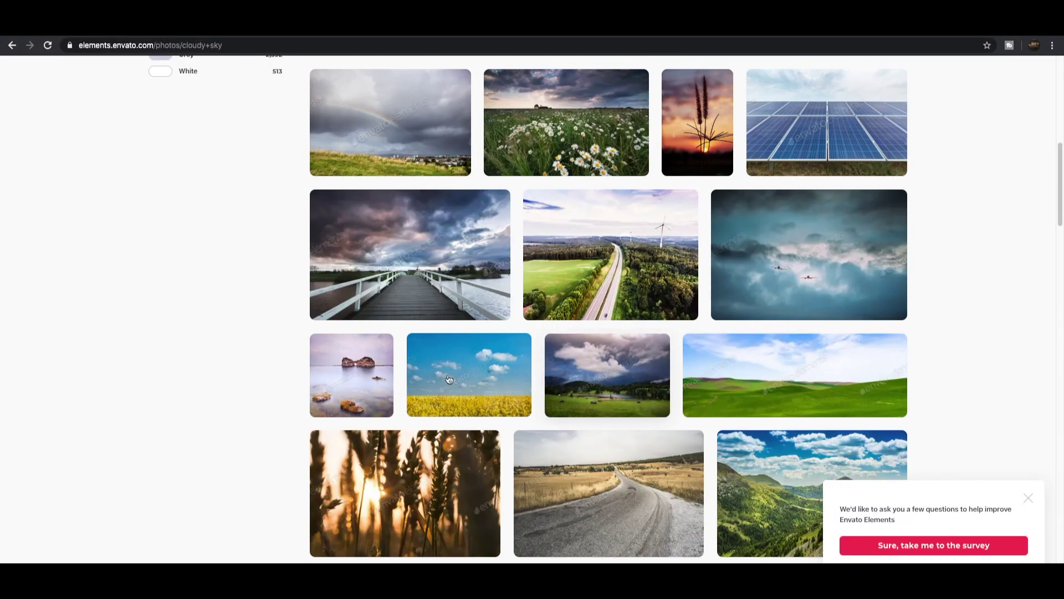
scroll(442, 381, down, 1)
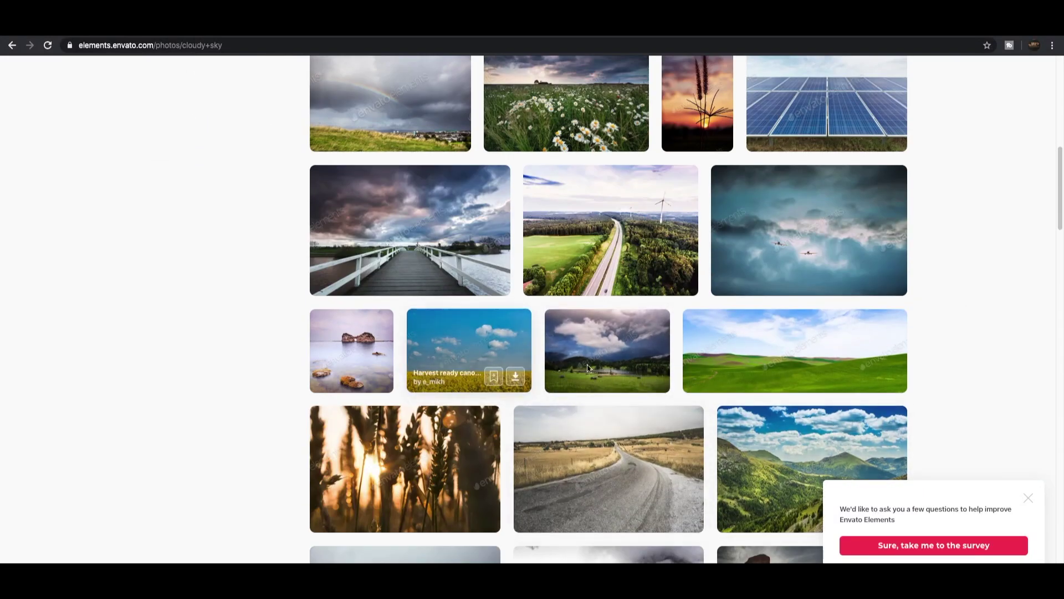
scroll(804, 369, down, 1)
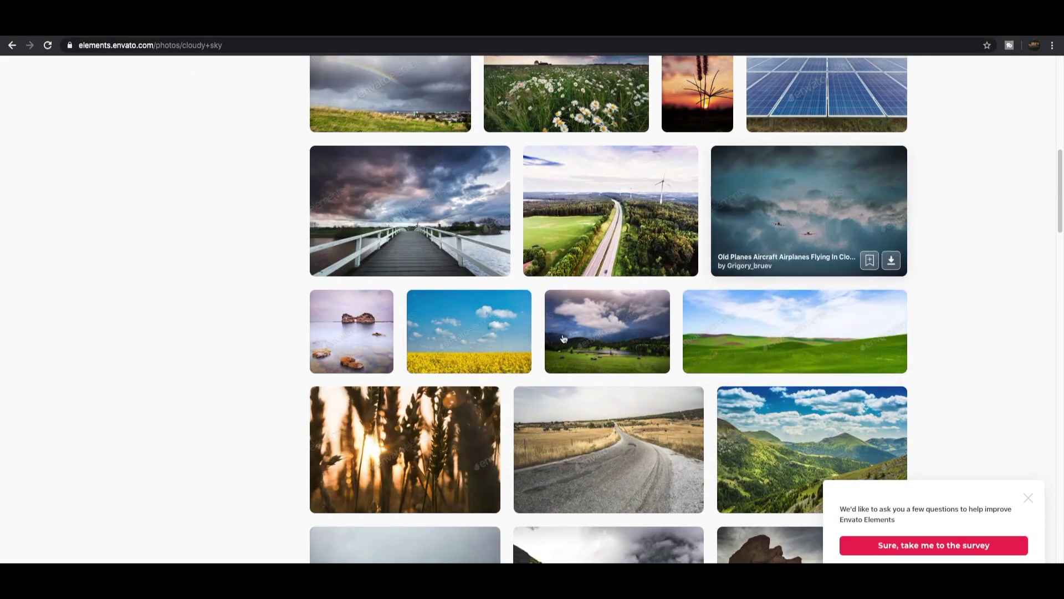
scroll(600, 309, down, 5)
scroll(517, 413, down, 1)
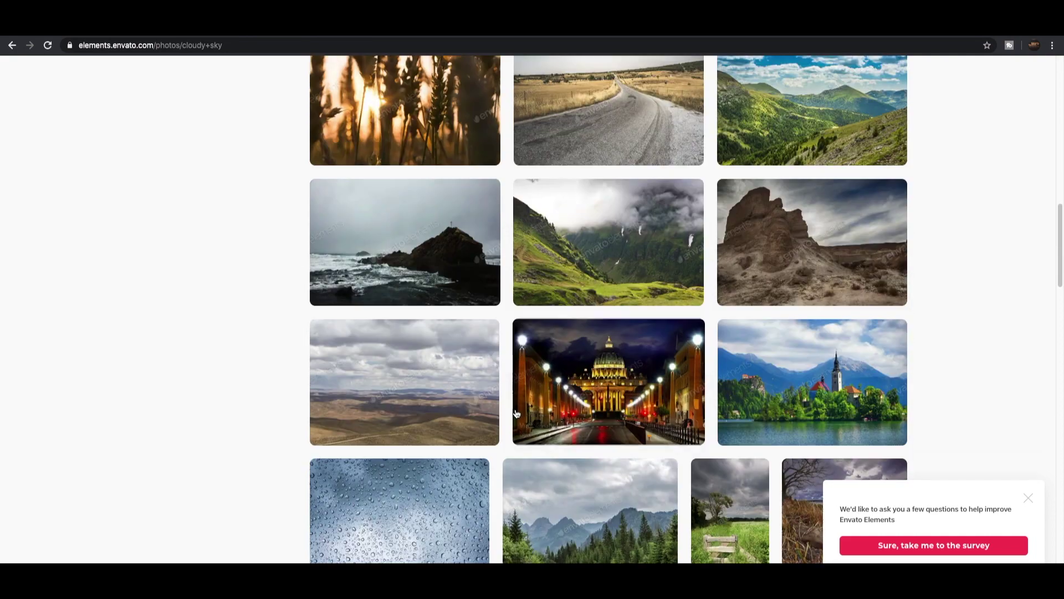
scroll(570, 411, down, 5)
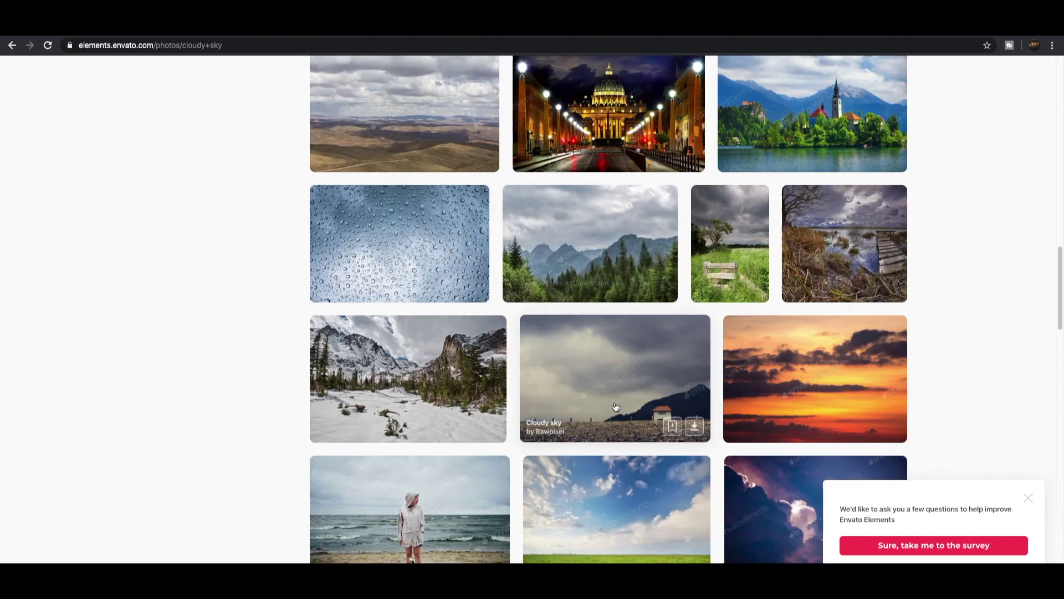
scroll(615, 407, down, 2)
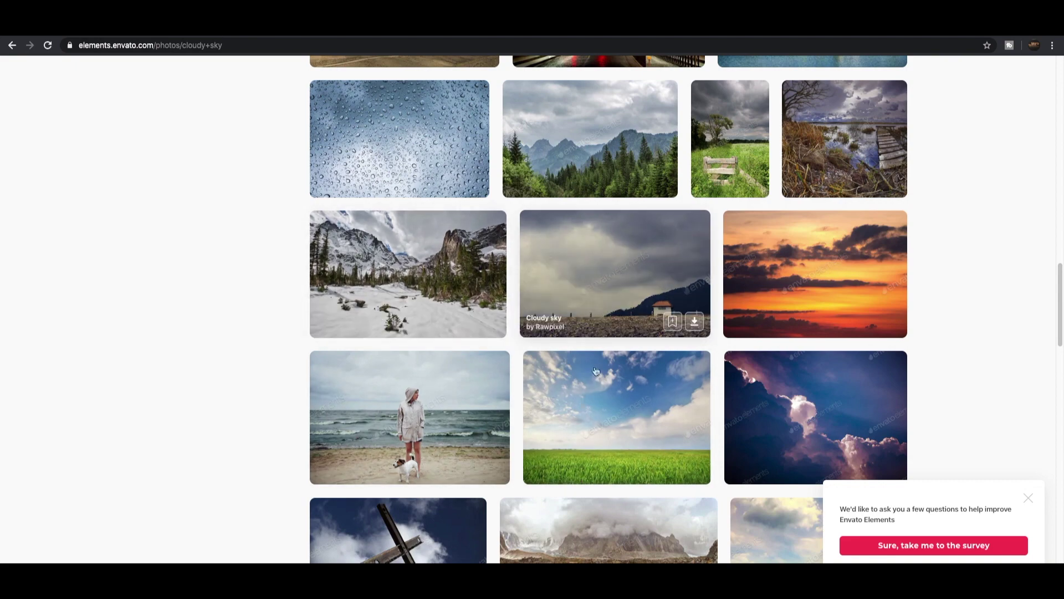
key(alt+Left)
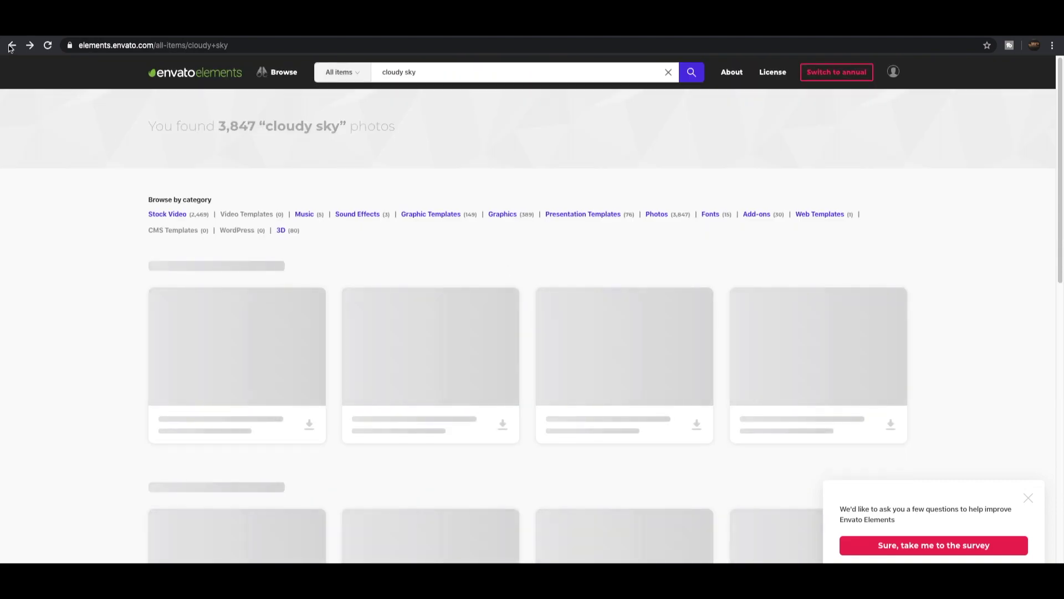
click(30, 45)
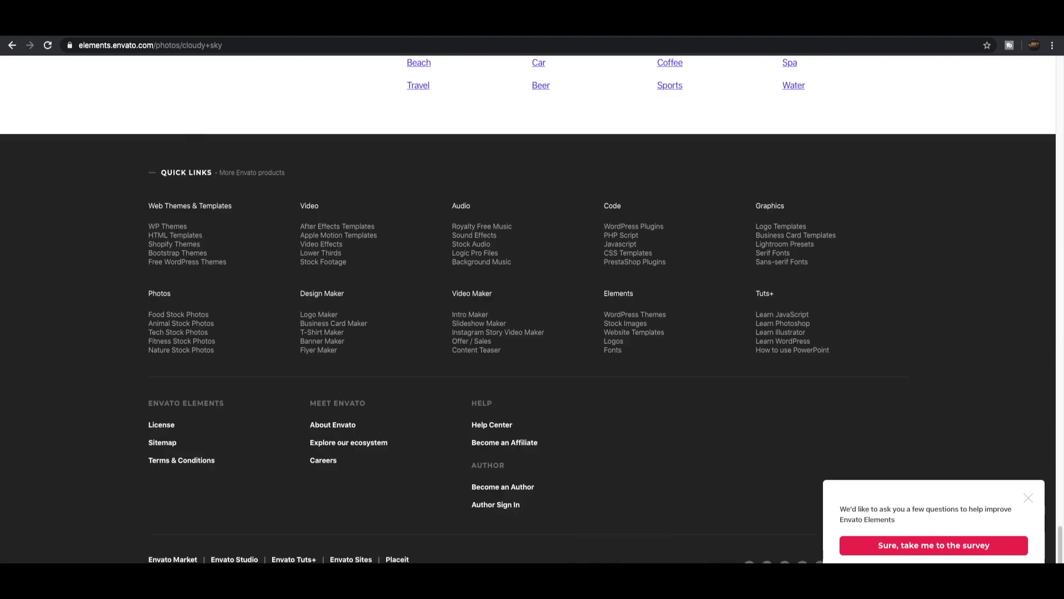
- Switch back to Photoshop and open lawn-and-cloudy-sky-5676D22.jpg from the Downloads folder
click(664, 562)
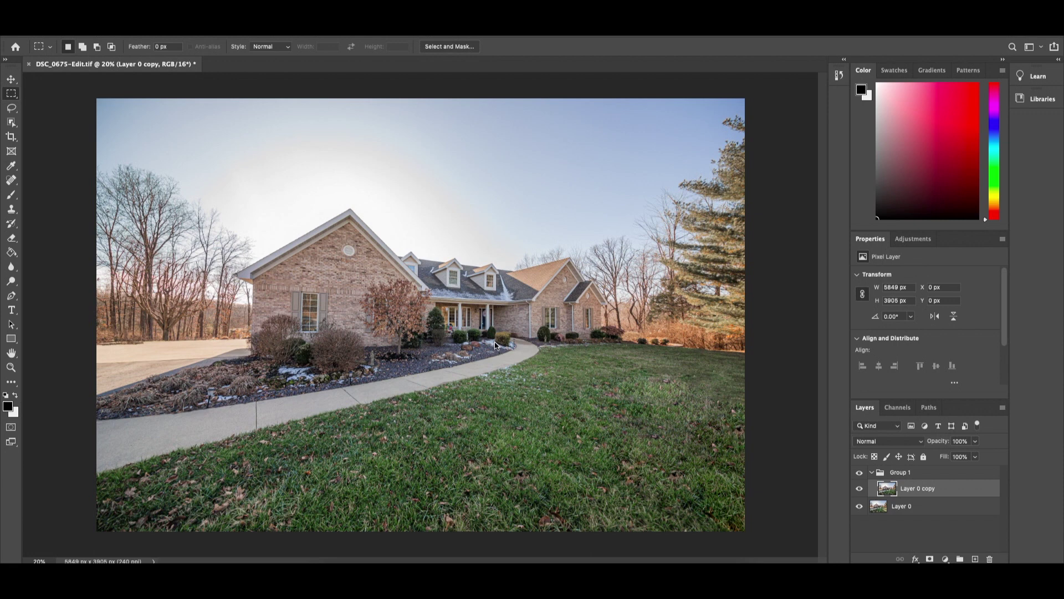
key(super+o)
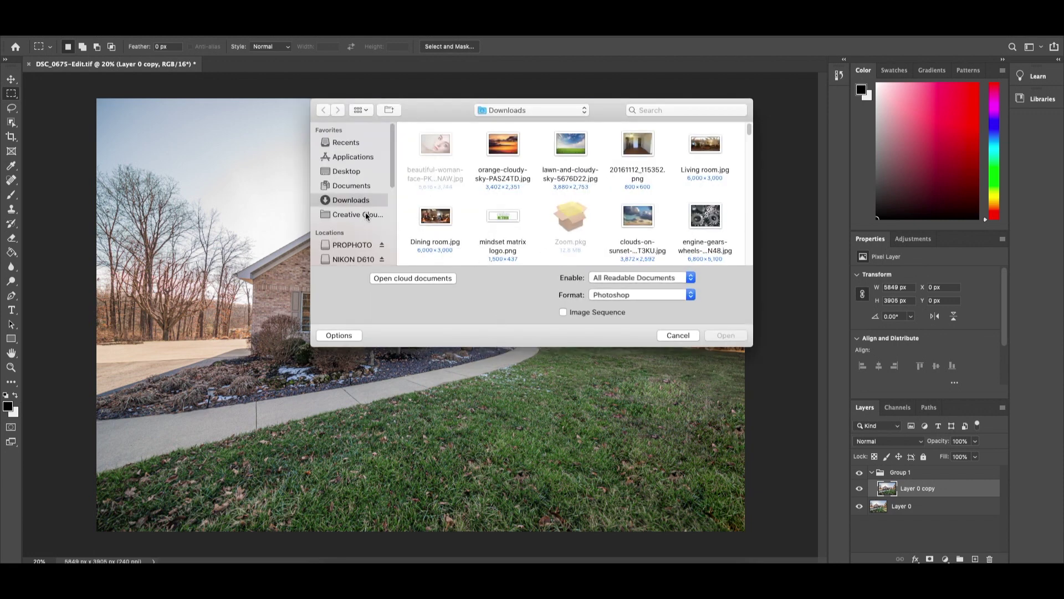
click(567, 151)
click(730, 336)
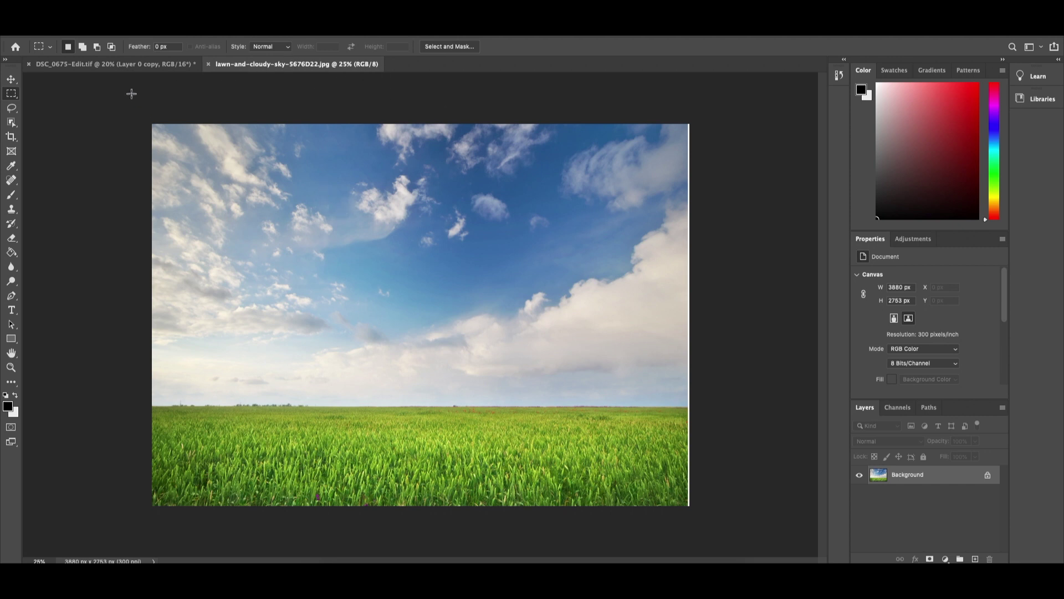
- Copy the cloudy-sky picture into DSC_0675-Edit.tif with the Move tool as a new layer above Layer 0 copy
click(11, 80)
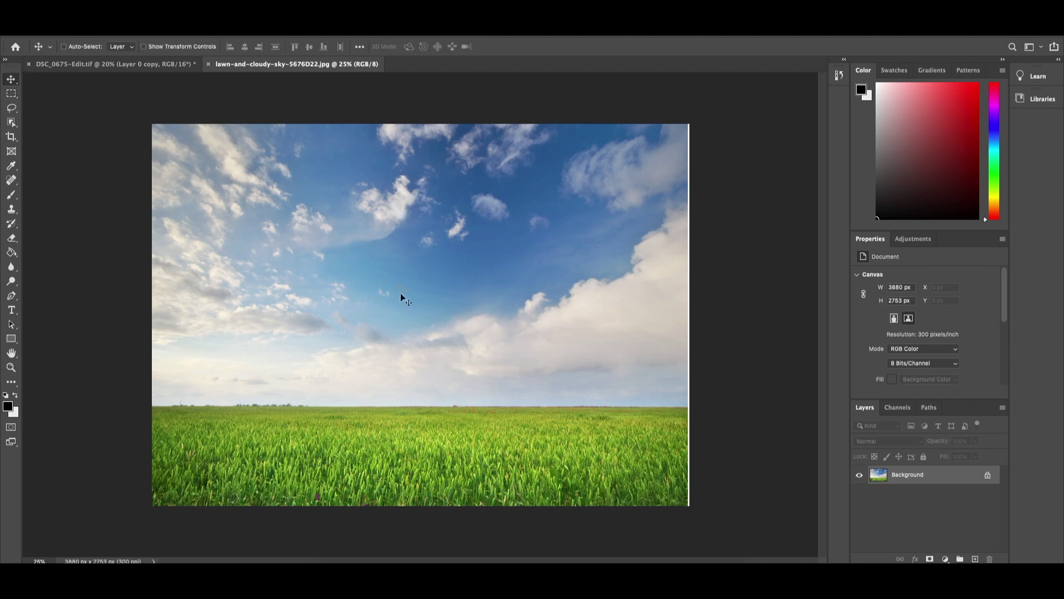
mouse_move(415, 237)
mouse_down()
mouse_move(415, 265)
mouse_move(392, 247)
mouse_move(418, 240)
mouse_up()
click(504, 238)
drag(490, 258, 447, 268)
drag(570, 316, 507, 347)
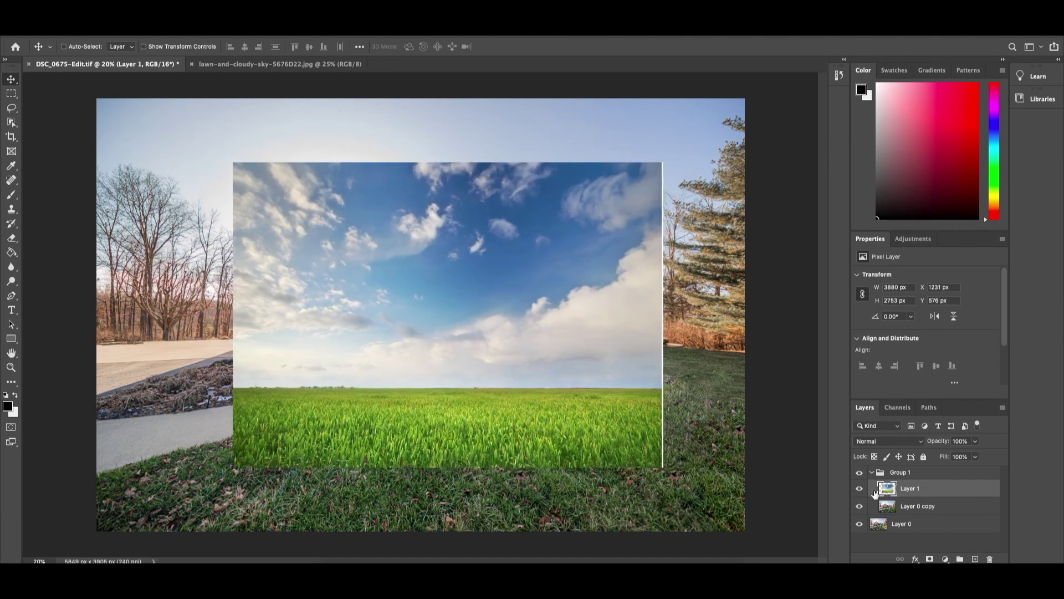
- Reposition the cloudy-sky layer over the house photo at about X 1467 px, Y 496 px
drag(521, 346, 651, 363)
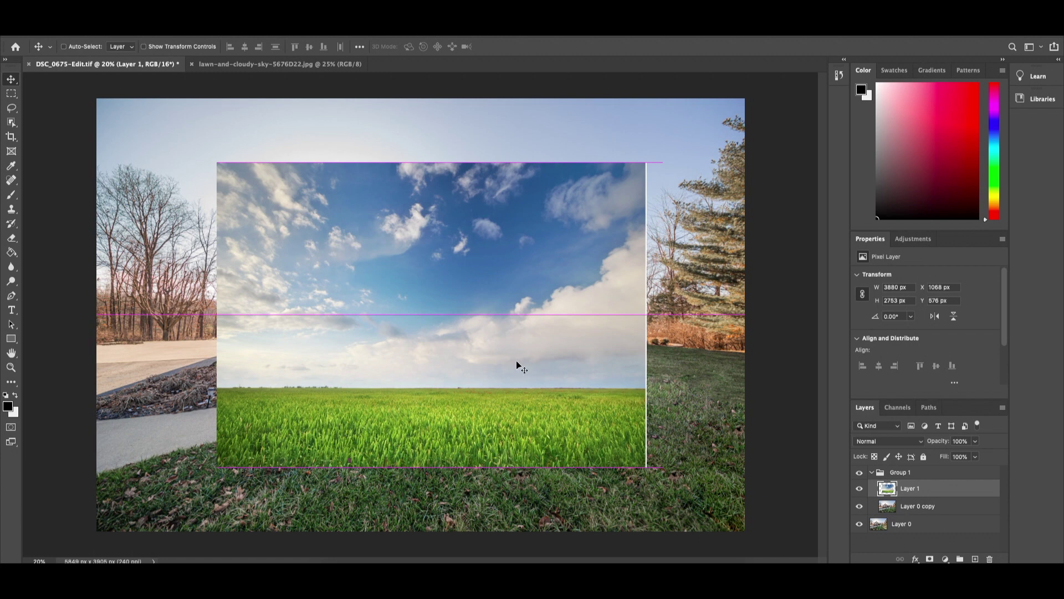
mouse_move(596, 309)
mouse_down()
mouse_move(572, 309)
mouse_move(580, 313)
mouse_up()
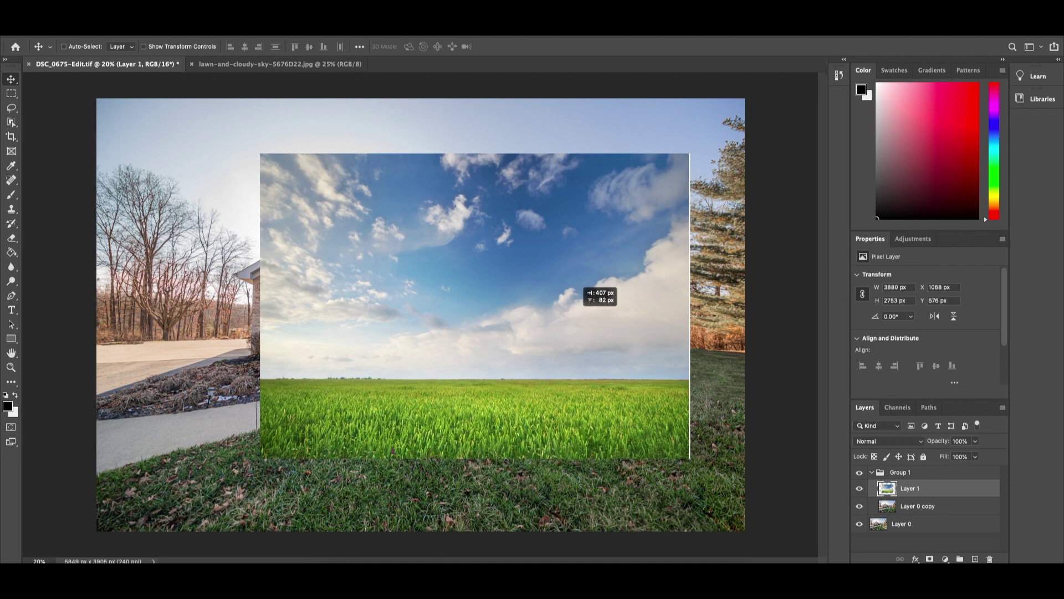
drag(579, 289, 579, 288)
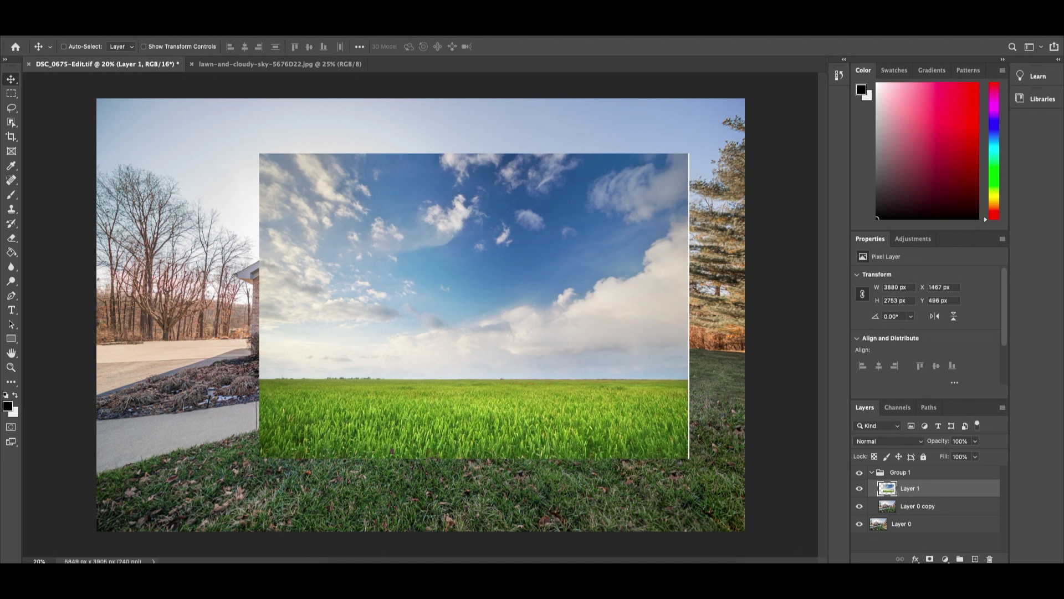
- Enlarge the cloudy-sky layer proportionally to about 6017 × 4269 px and place it to span the house photo's full width
key(ctrl+t)
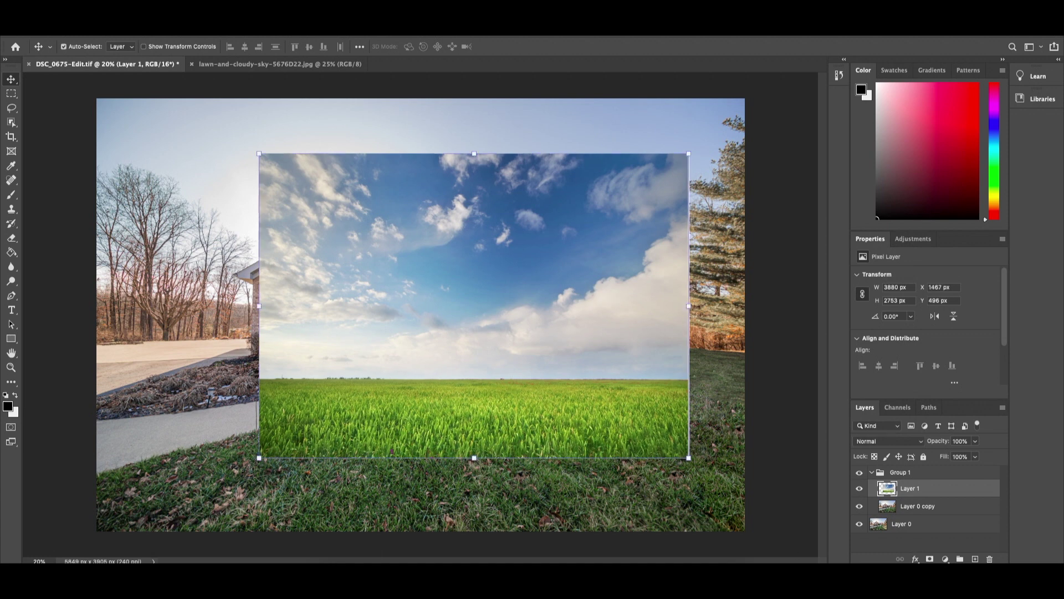
drag(259, 153, 75, 79)
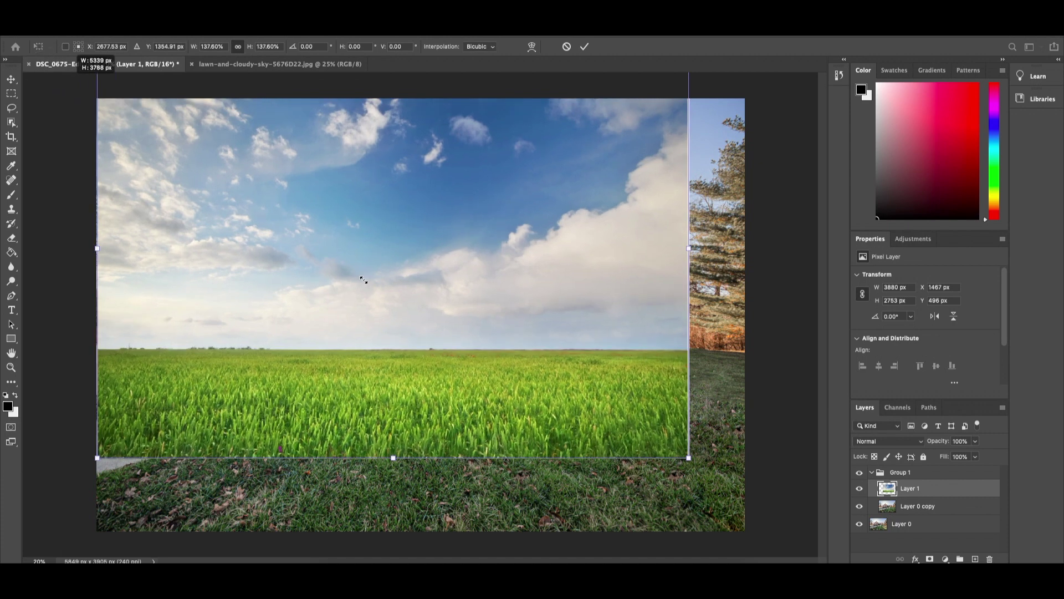
drag(552, 193, 537, 293)
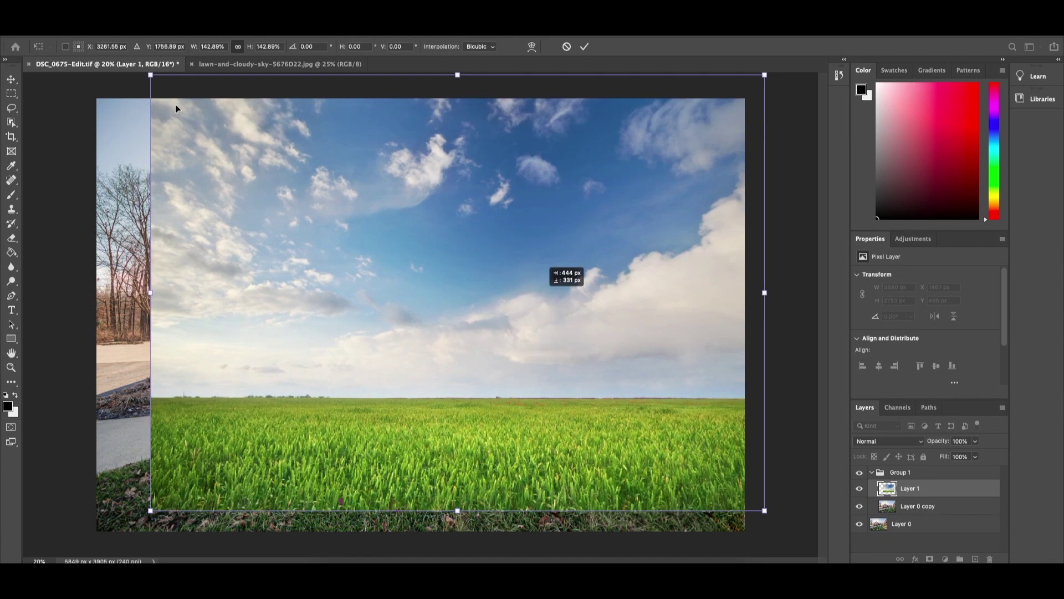
drag(150, 98, 101, 73)
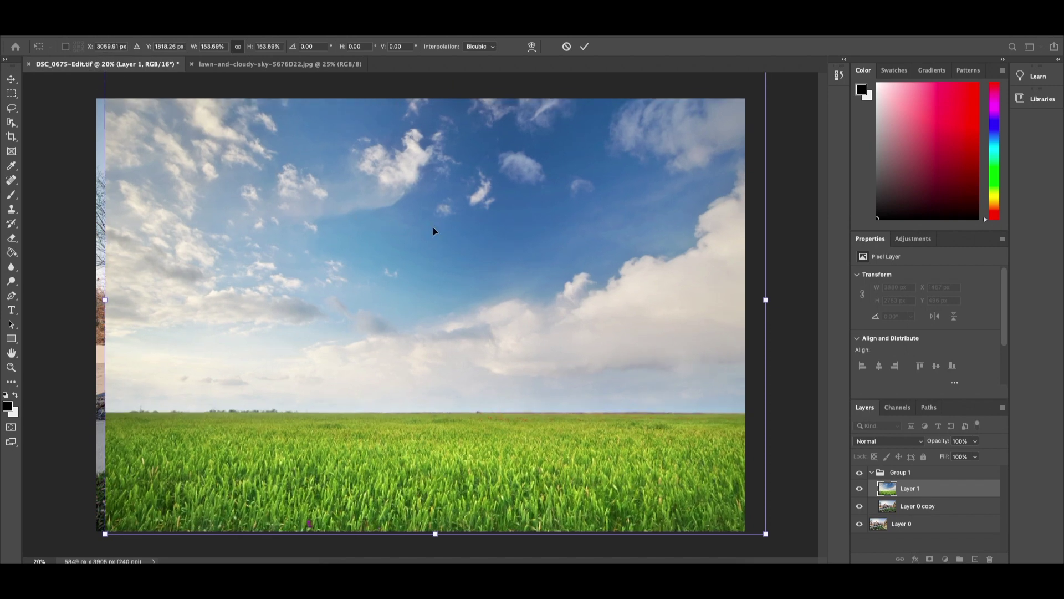
mouse_move(407, 217)
mouse_down()
mouse_move(390, 205)
mouse_move(409, 197)
mouse_up()
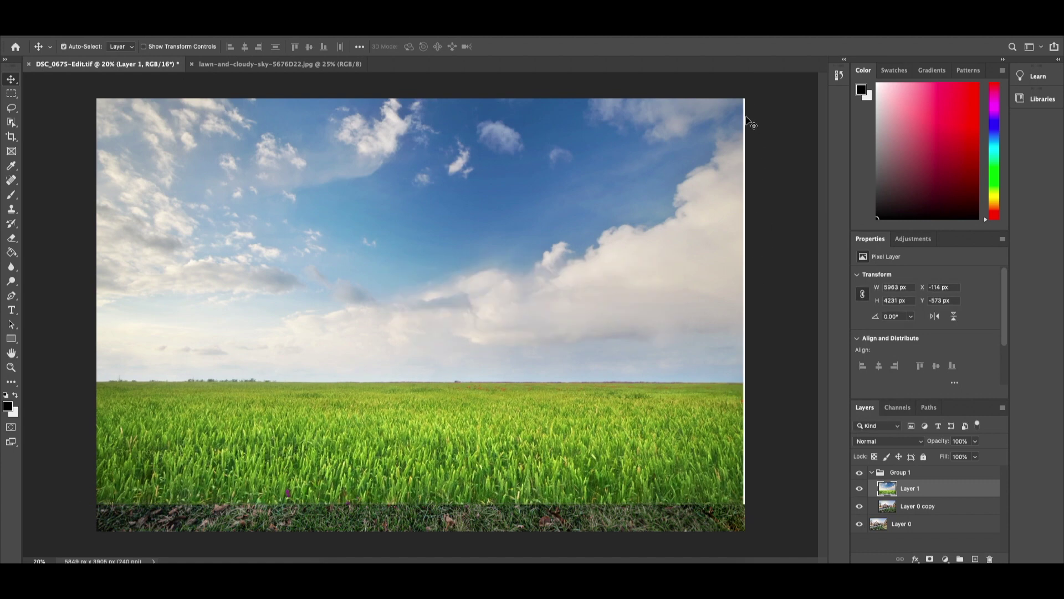
key(ctrl+t)
drag(748, 269, 748, 268)
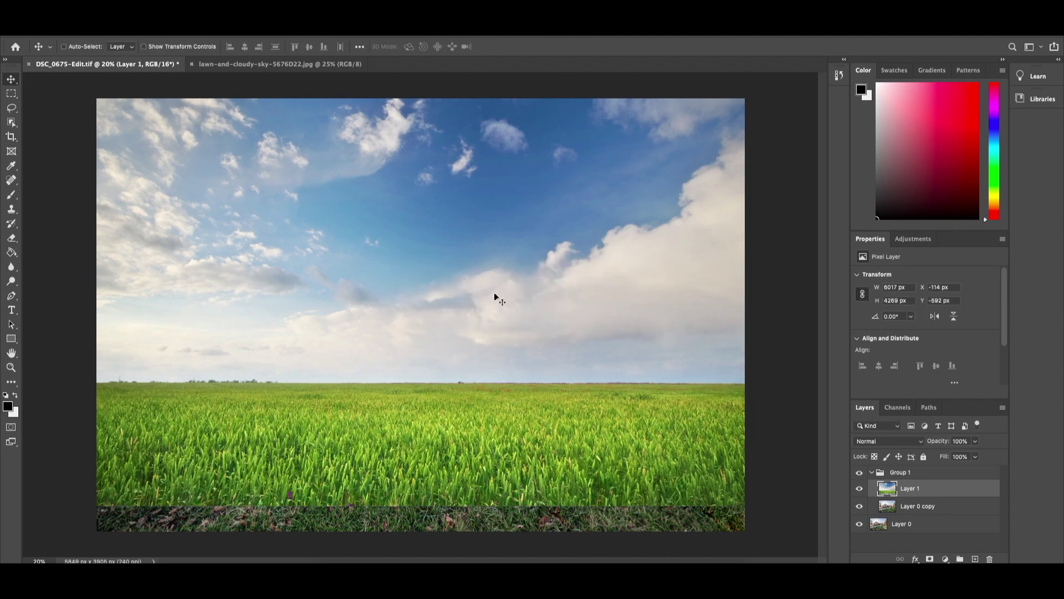
- Lower the cloudy-sky layer's opacity to 64% and raise the layer so its horizon lies along the base of the house
click(860, 488)
click(860, 489)
click(941, 443)
drag(941, 447, 920, 444)
drag(545, 366, 557, 307)
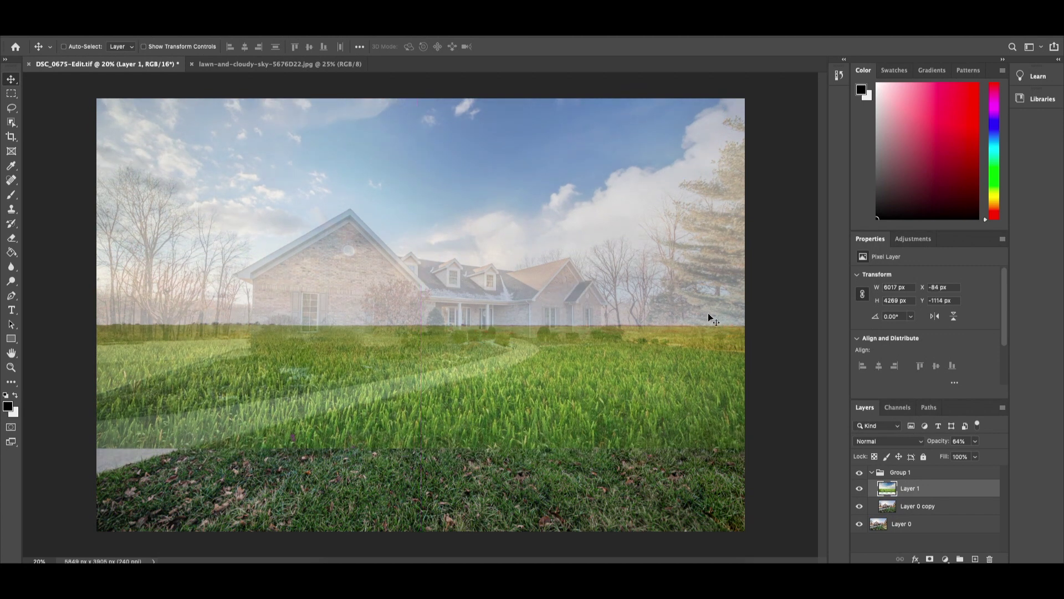
- Raise the cloudy-sky layer's opacity to 99% and hide that layer
drag(709, 310, 710, 302)
drag(935, 444, 1014, 441)
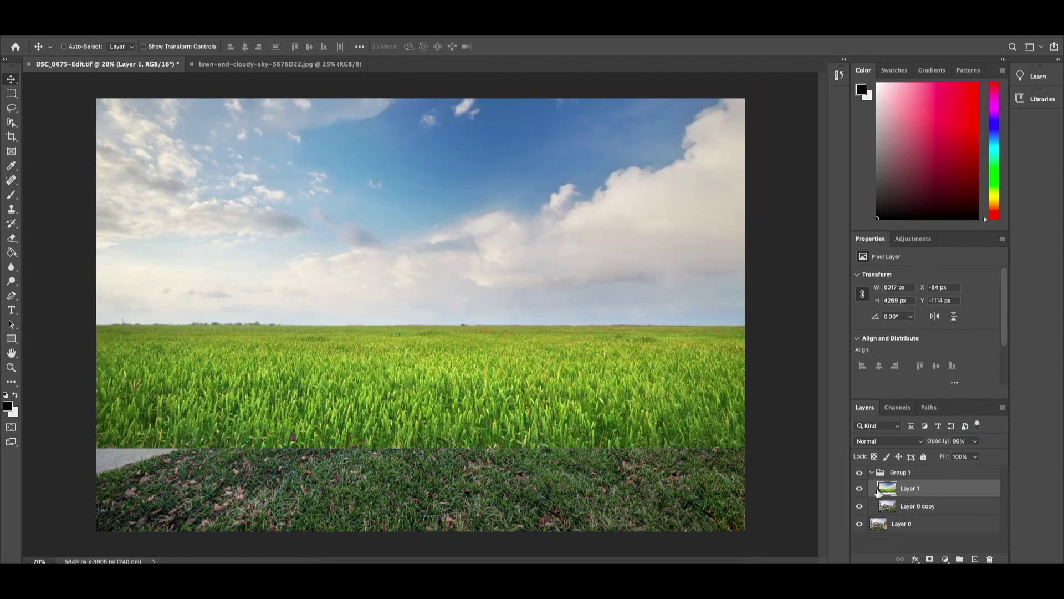
click(861, 491)
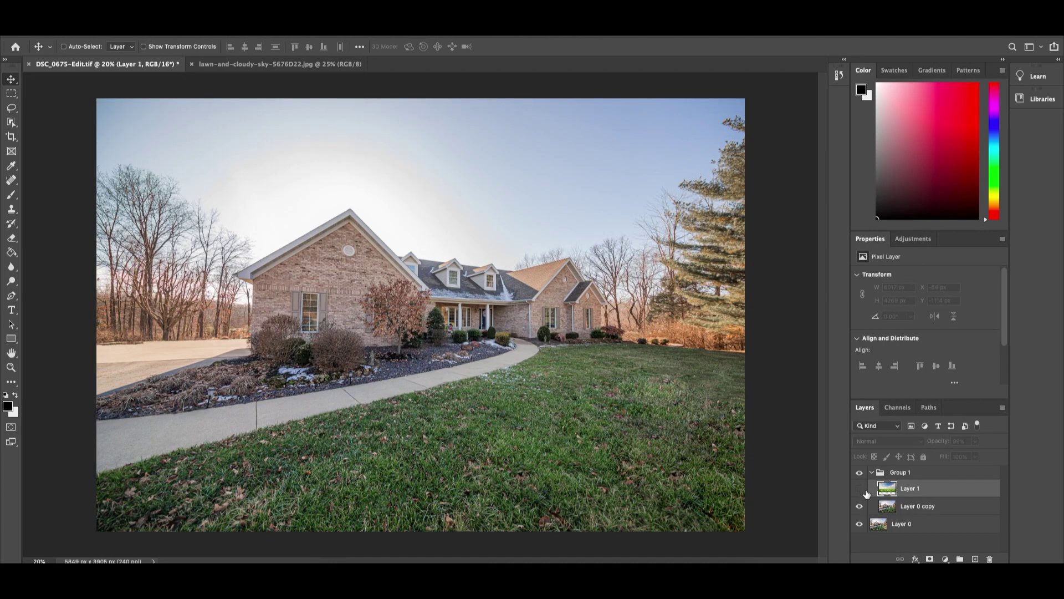
- Start a Color Range selection on Layer 0 copy, the house photo
click(948, 510)
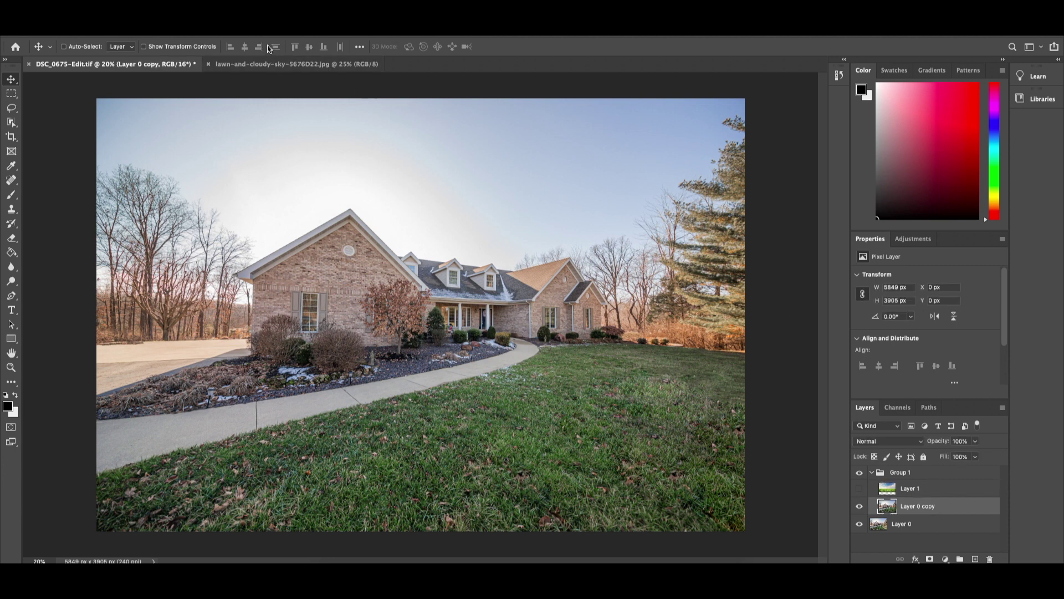
click(258, 30)
mouse_move(228, 31)
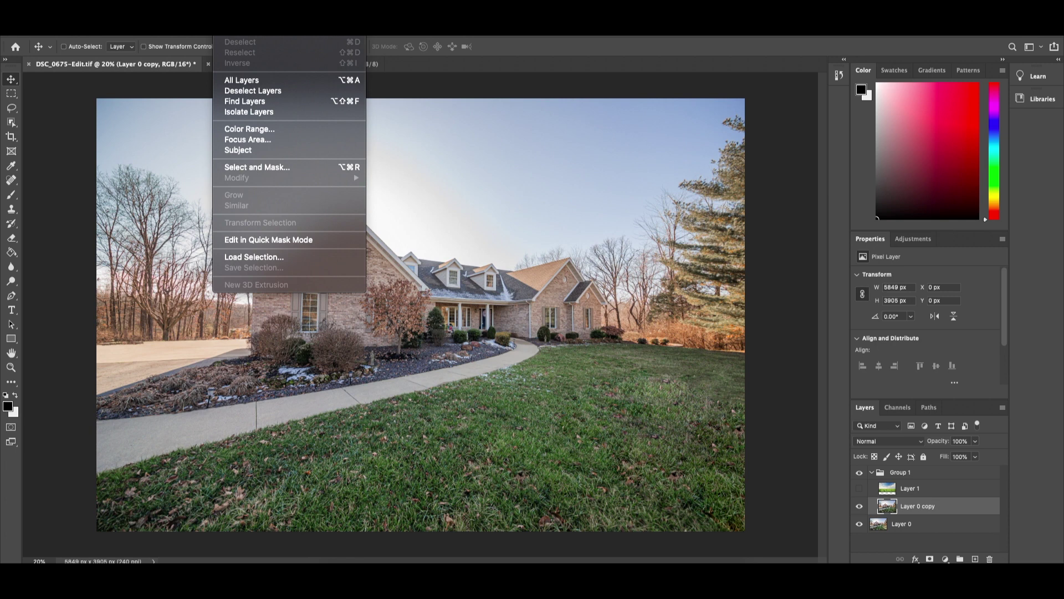
click(257, 129)
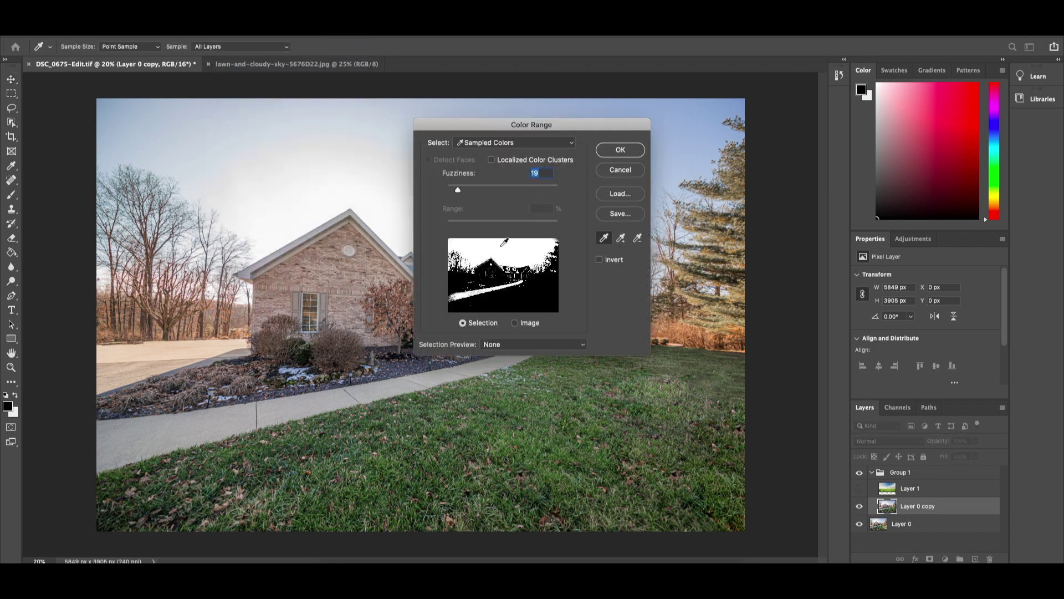
- Try Color Range samples of the lawn and several parts of the sky with the fuzziness at 0 and 102
drag(458, 190, 448, 189)
click(530, 291)
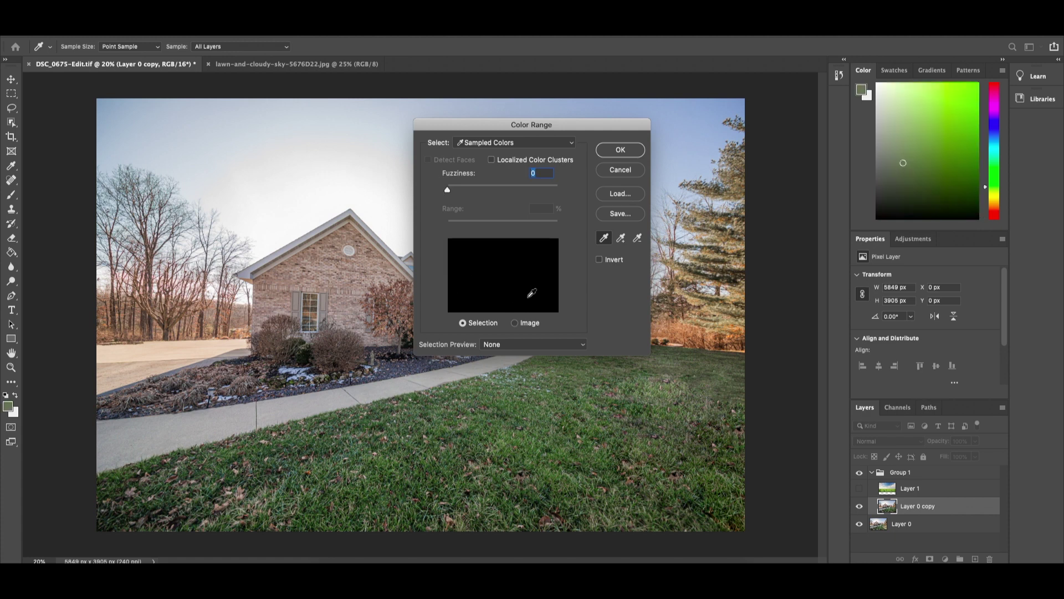
drag(447, 191, 504, 192)
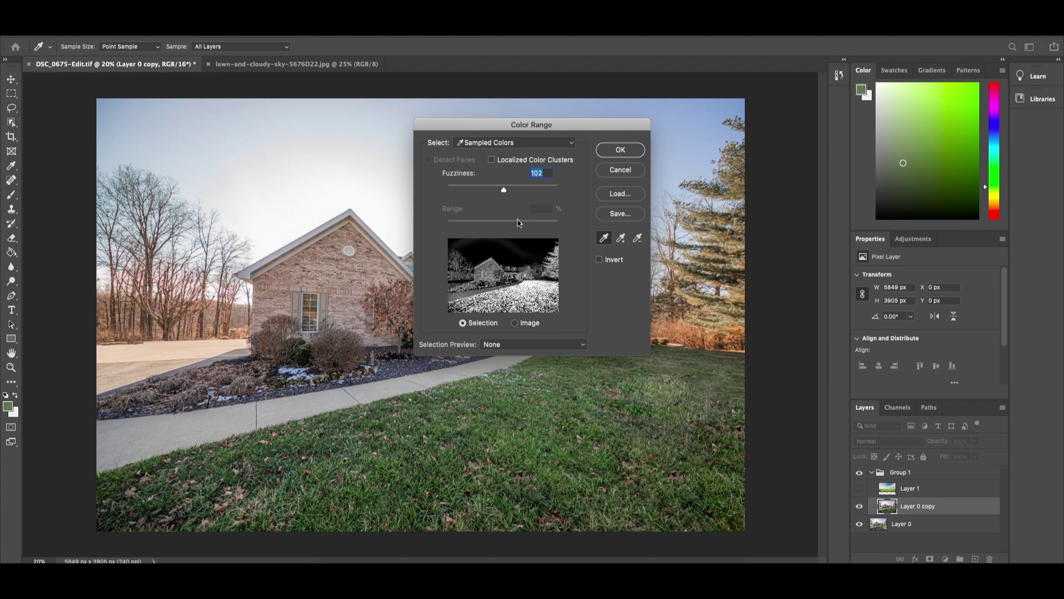
click(496, 252)
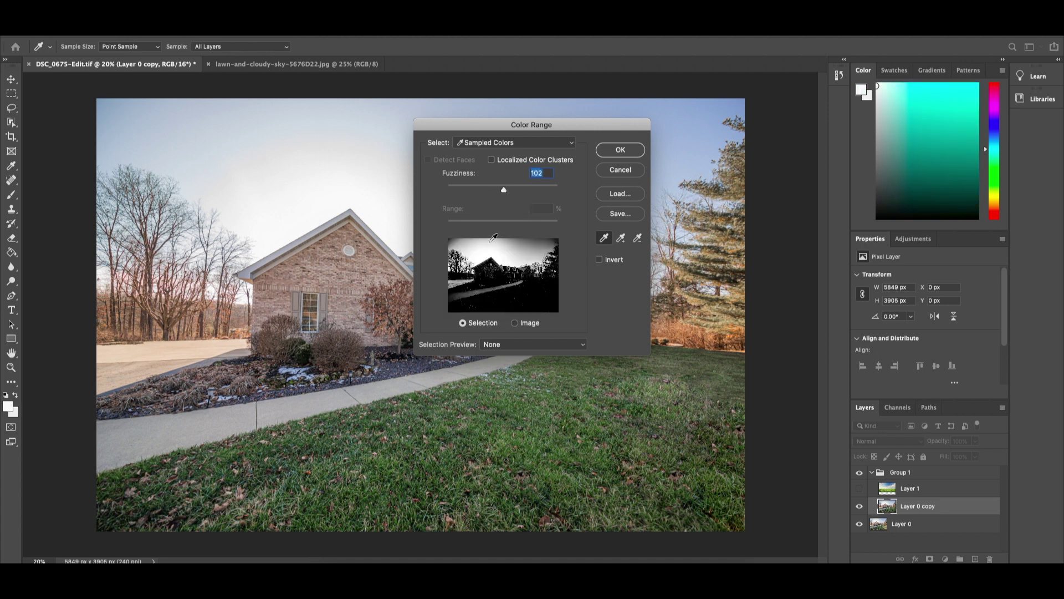
click(506, 240)
click(535, 247)
click(541, 243)
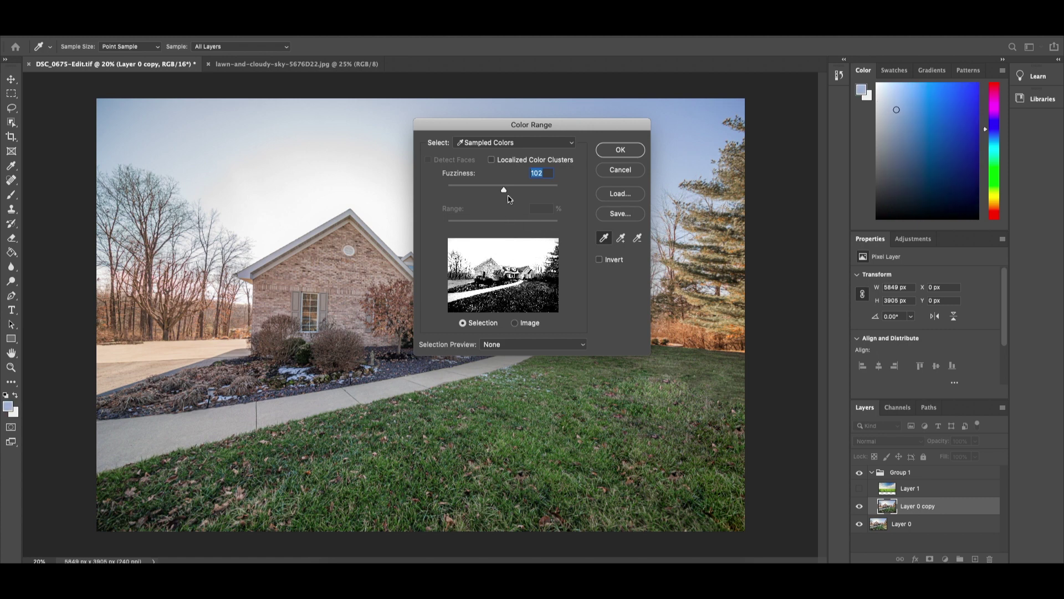
- Select the house photo's sky by sampling the blue near its upper-right corner with a fuzziness of 20
drag(503, 192, 470, 190)
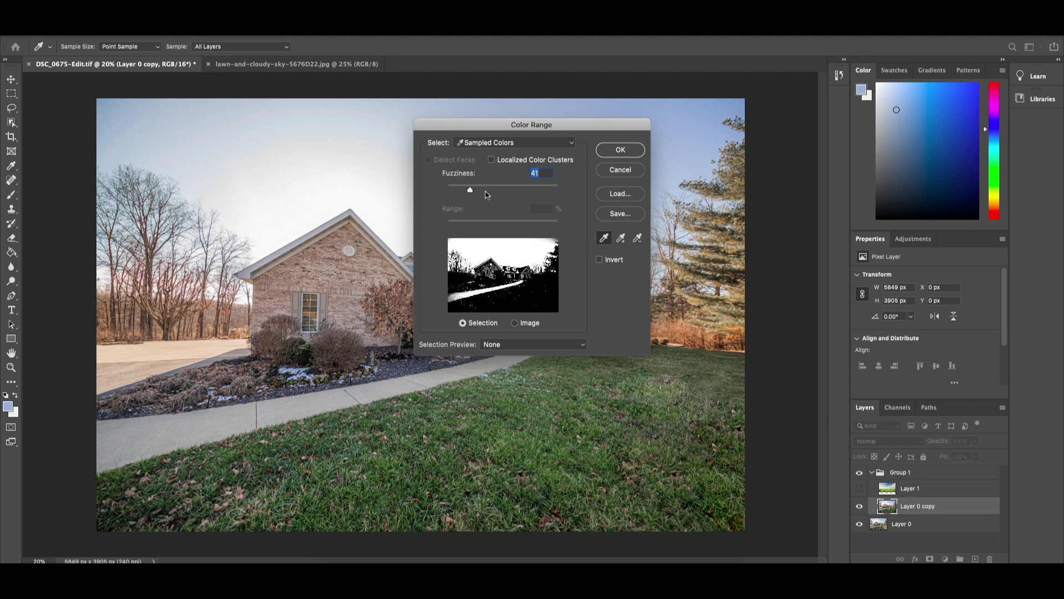
click(556, 239)
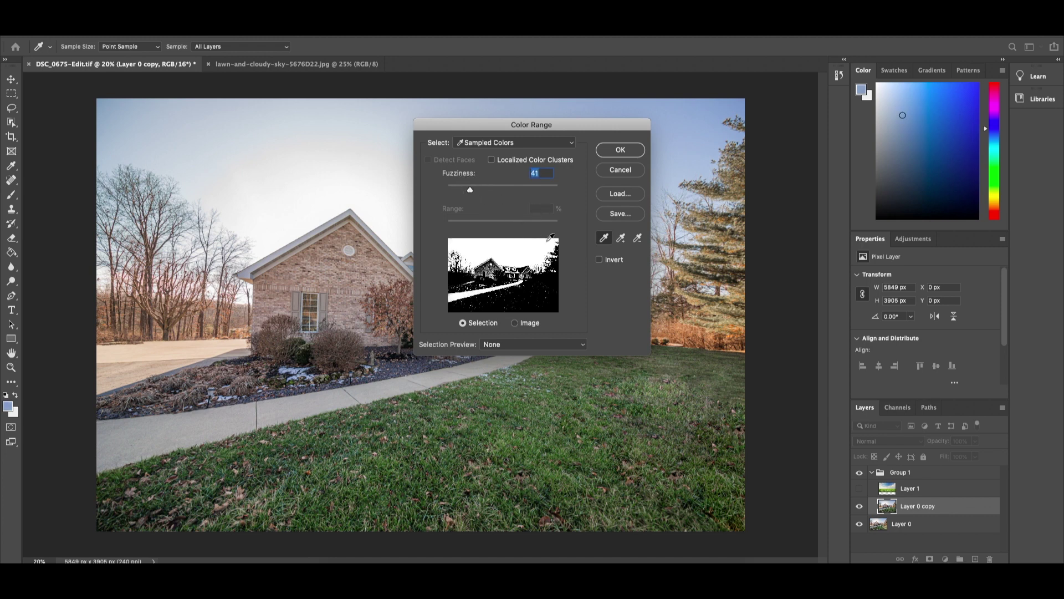
mouse_move(471, 193)
mouse_down()
mouse_move(456, 191)
mouse_move(491, 191)
mouse_move(450, 195)
mouse_move(515, 209)
mouse_move(459, 208)
mouse_up()
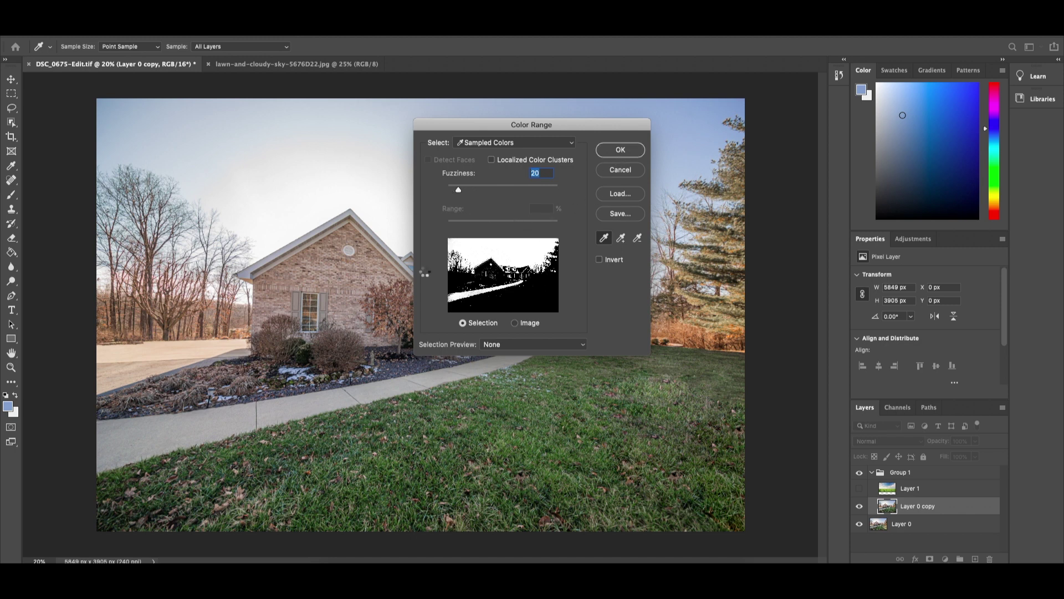
key(Return)
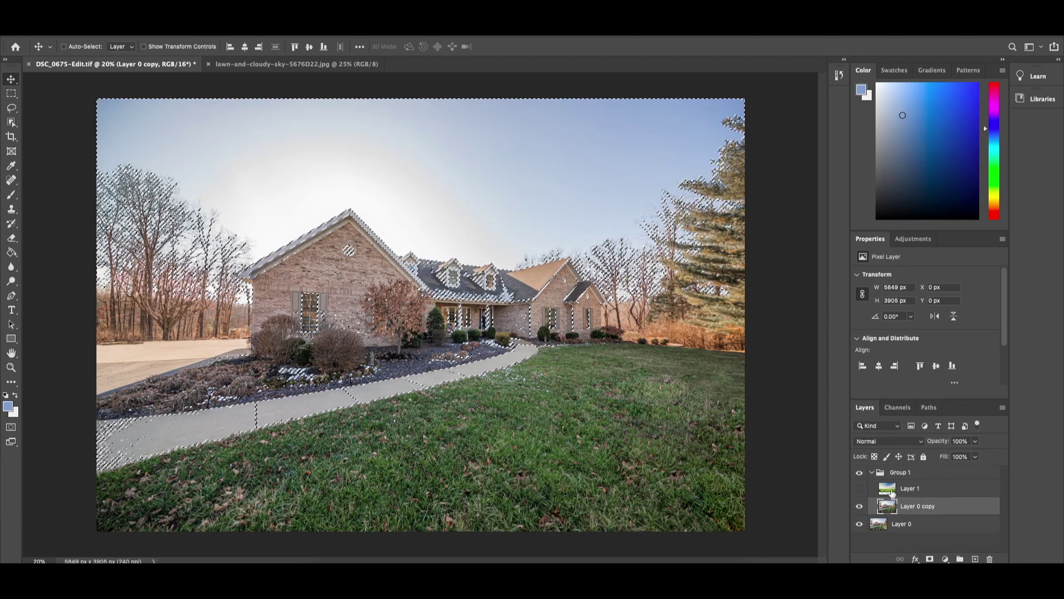
- Copy the selected area of the cloudy-sky layer, Layer 1, onto a new layer and leave Layer 1 hidden
click(860, 489)
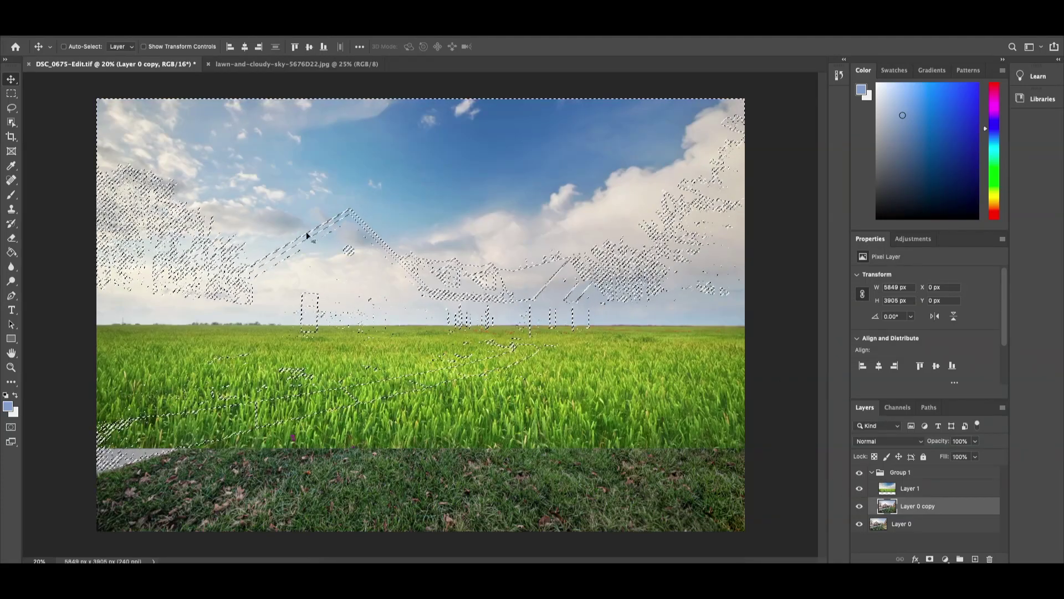
click(945, 491)
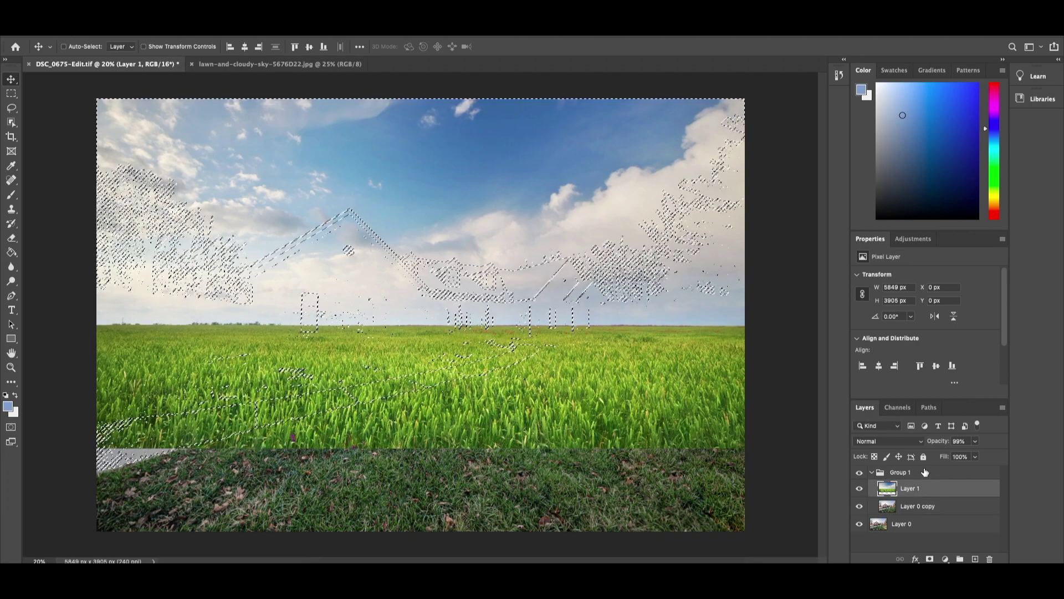
key(ctrl)
key(ctrl+j)
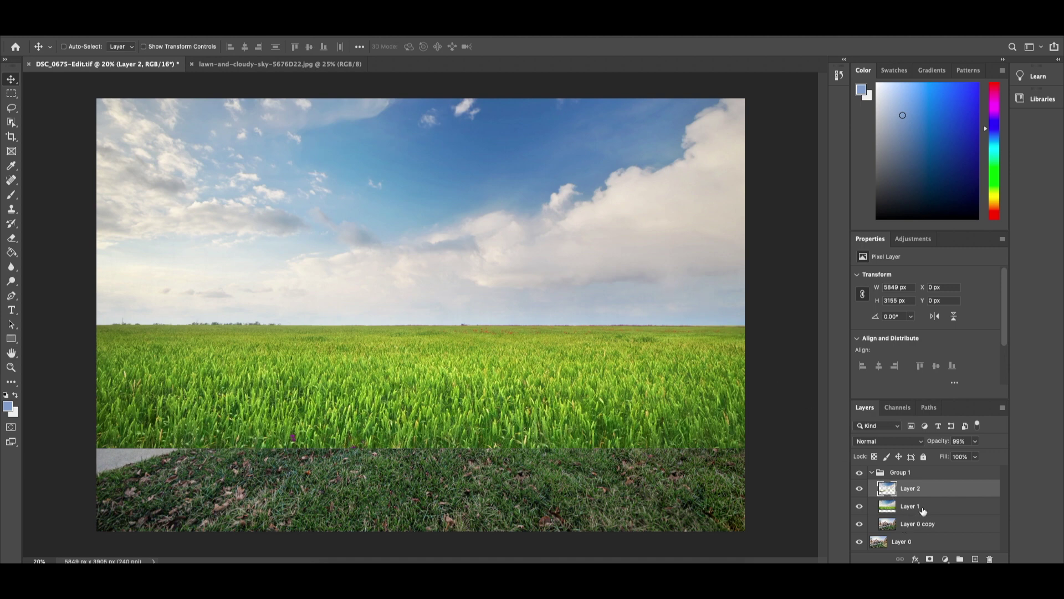
click(858, 507)
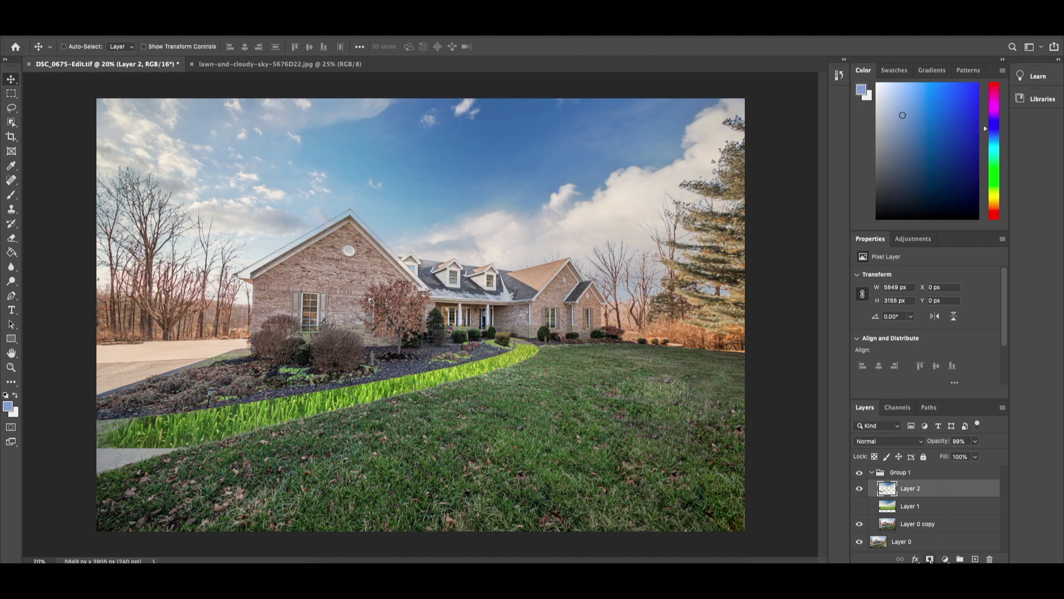
- Add a layer mask to Layer 2 and set up a 198 px Brush with 100% hardness
click(930, 559)
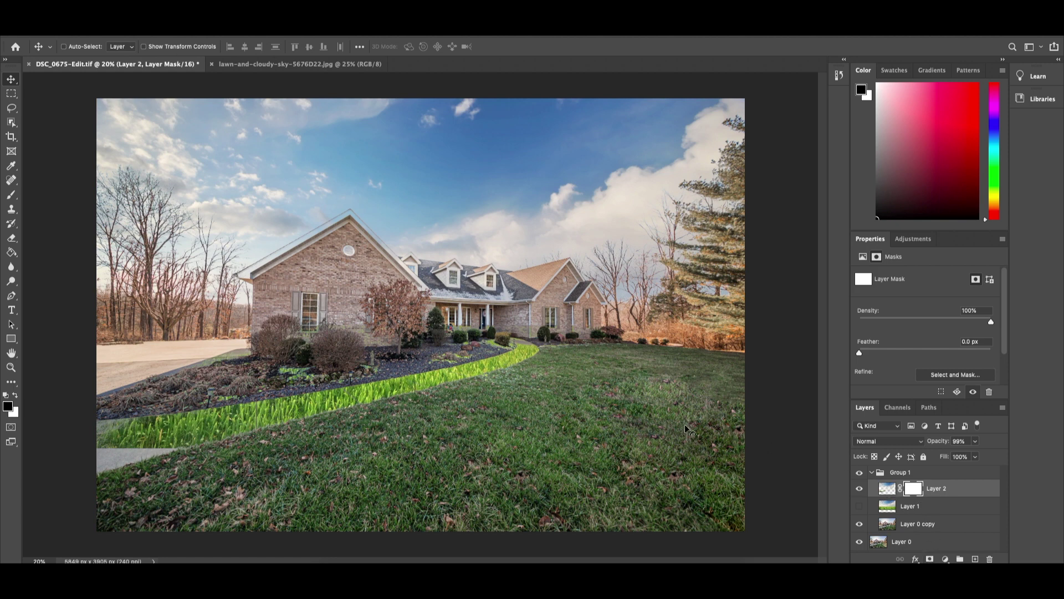
click(11, 196)
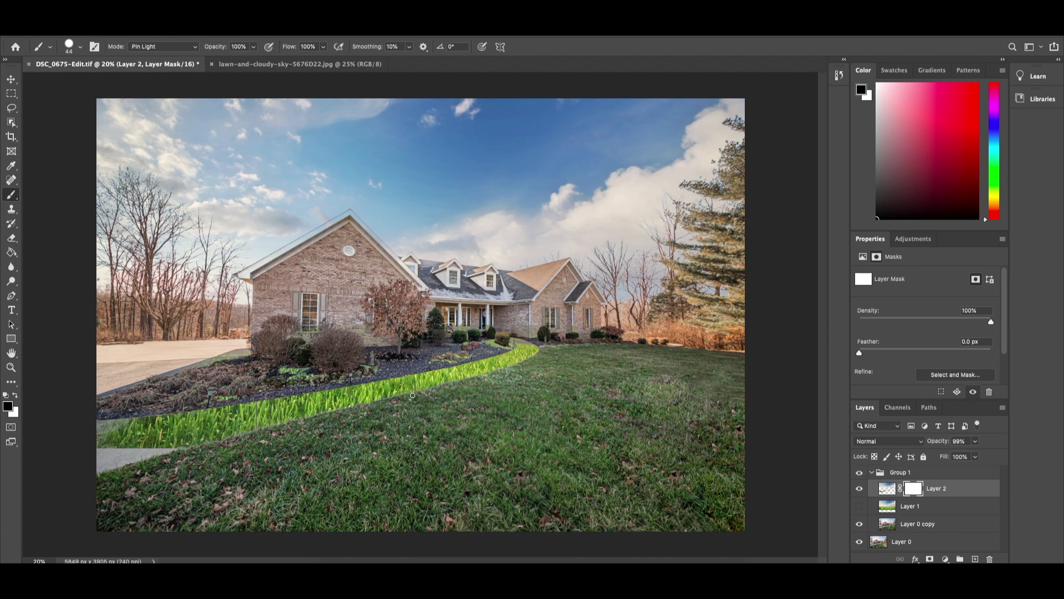
right_click(441, 392)
drag(497, 411, 554, 411)
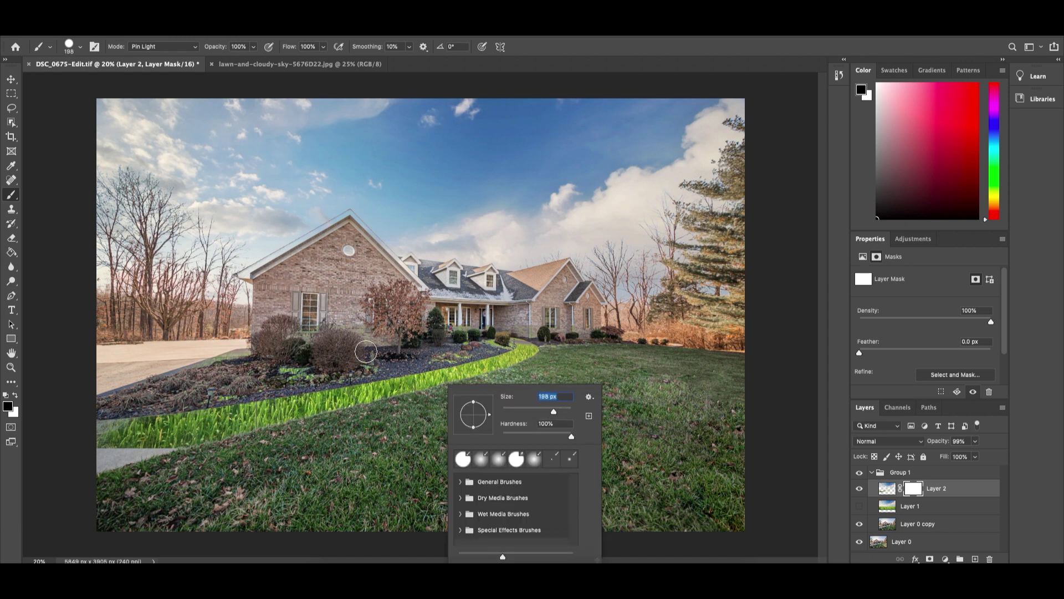
- Try masking out a patch of the bright grass over the walkway with black, and restore it with white
click(258, 416)
mouse_move(258, 416)
mouse_down()
mouse_move(247, 415)
mouse_move(272, 411)
mouse_move(211, 407)
mouse_move(270, 407)
mouse_up()
click(16, 396)
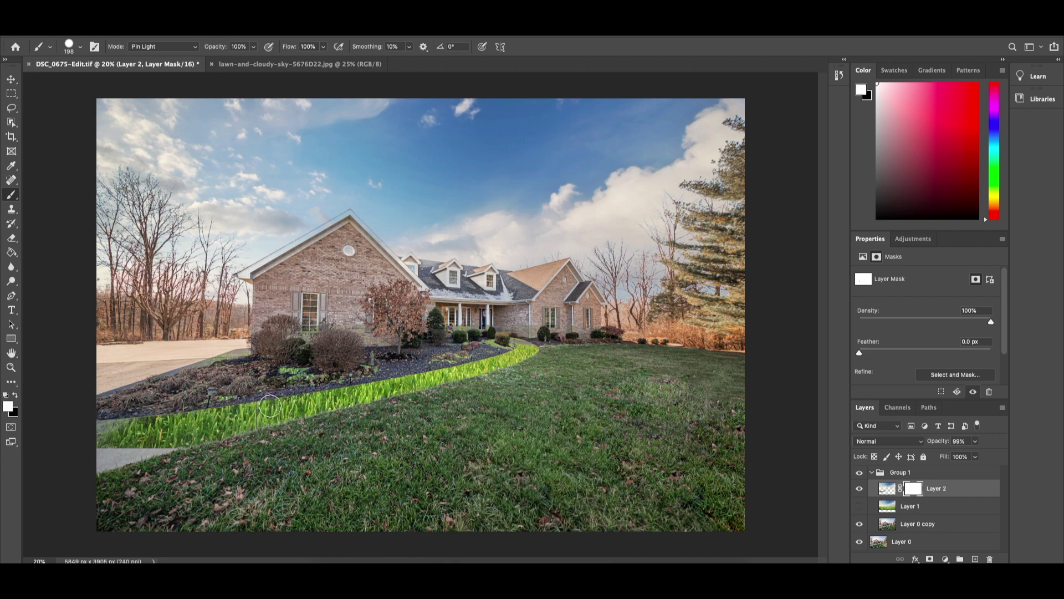
click(16, 396)
- Mask the stock image off the walkway, garden bed and house front with a 300 px black brush
right_click(411, 397)
drag(501, 411, 533, 411)
click(519, 361)
mouse_move(524, 346)
mouse_down()
mouse_move(476, 348)
mouse_move(487, 345)
mouse_move(454, 356)
mouse_move(512, 360)
mouse_move(205, 433)
mouse_move(135, 442)
mouse_move(101, 431)
mouse_move(244, 419)
mouse_move(285, 405)
mouse_move(249, 397)
mouse_move(313, 368)
mouse_move(195, 361)
mouse_up()
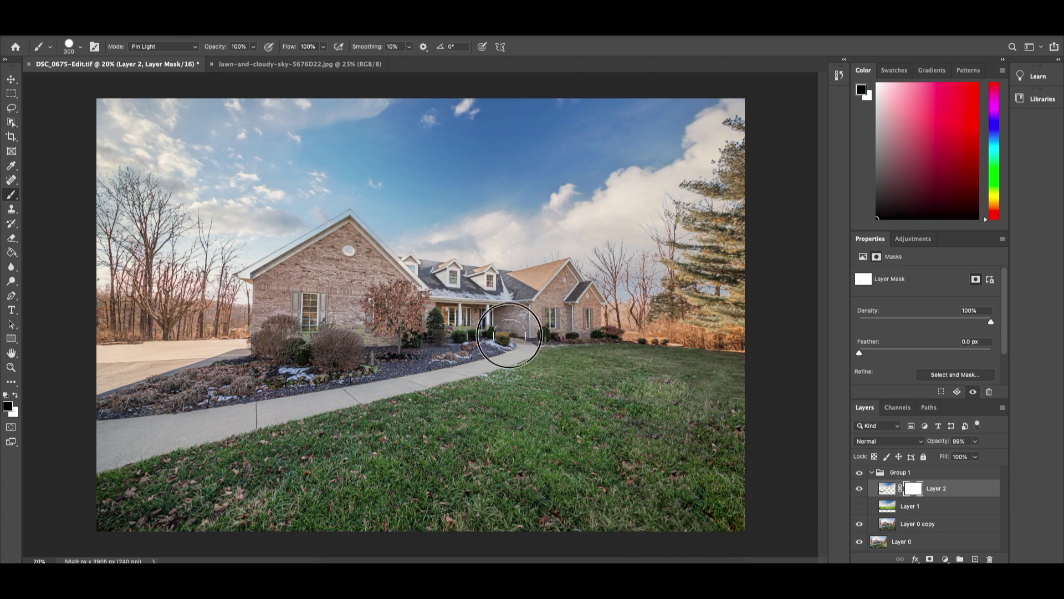
click(302, 328)
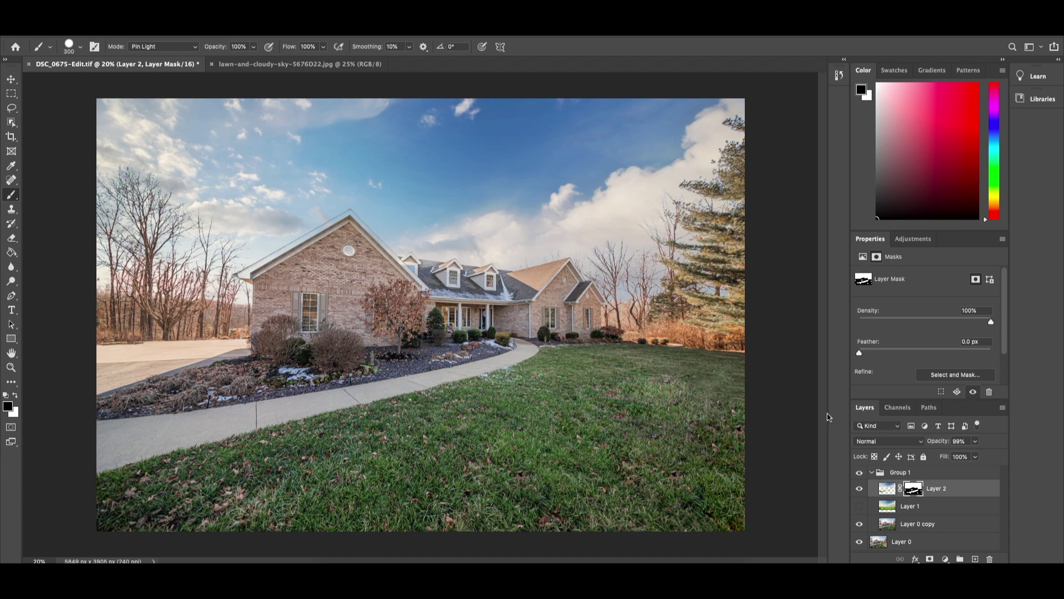
- Compare the house photo with and without the masked sky layer by toggling Layer 2's visibility
click(860, 489)
click(860, 488)
click(860, 489)
click(860, 489)
click(860, 488)
click(860, 489)
- Mask the sky off the left slope of the large brick gable's roof trim with straight 36 px brush strokes
click(11, 367)
drag(338, 224, 291, 229)
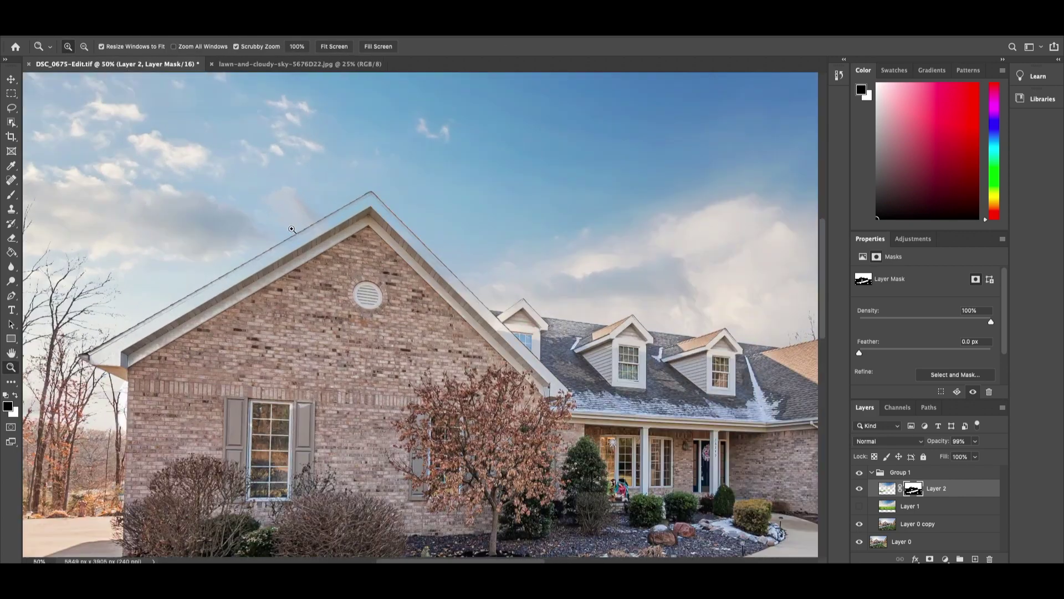
click(15, 197)
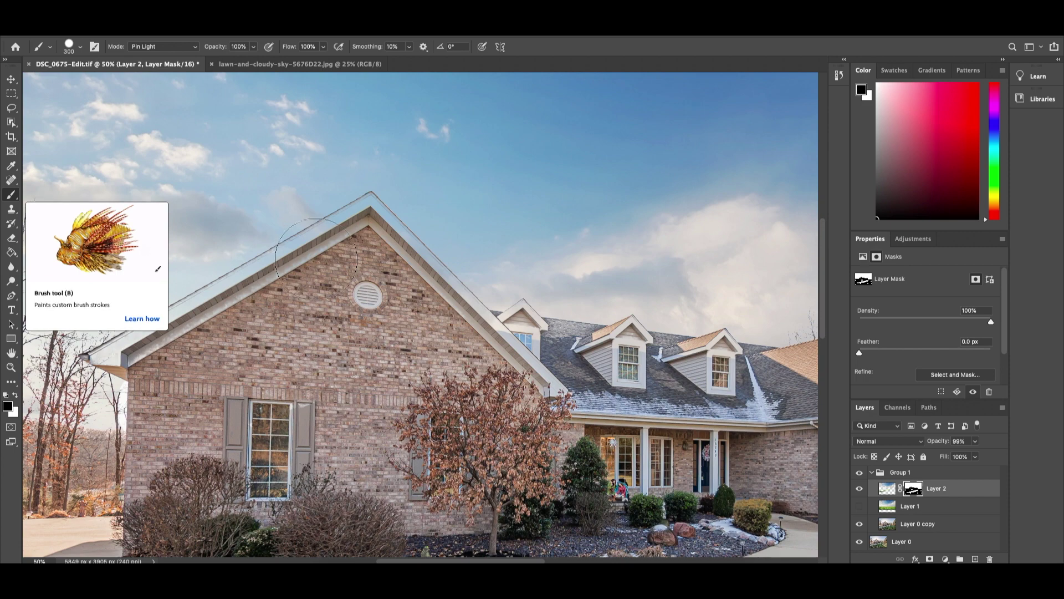
right_click(378, 299)
drag(450, 321, 443, 322)
click(371, 197)
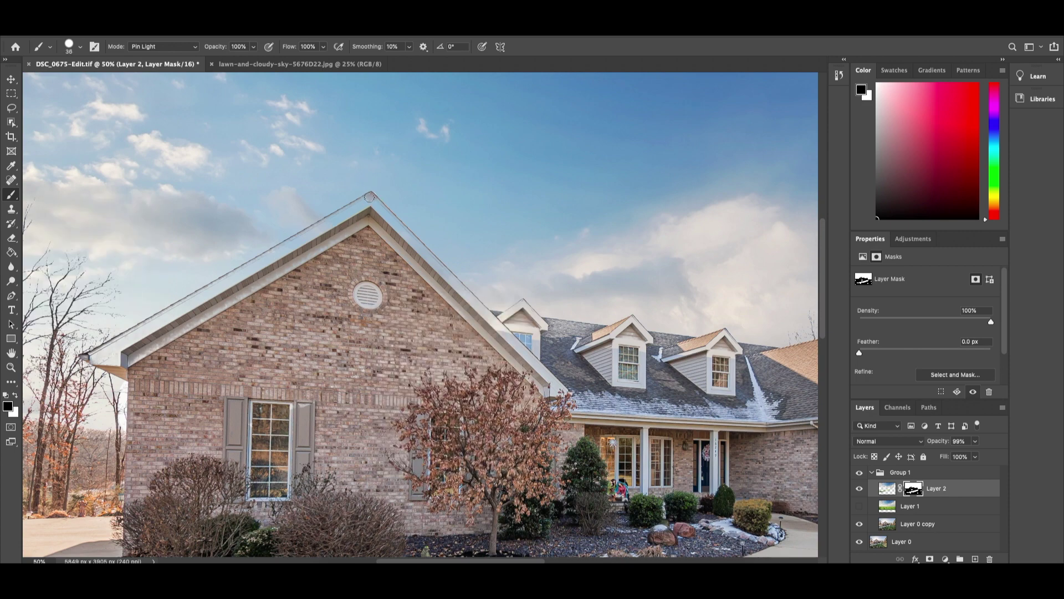
shift+click(93, 356)
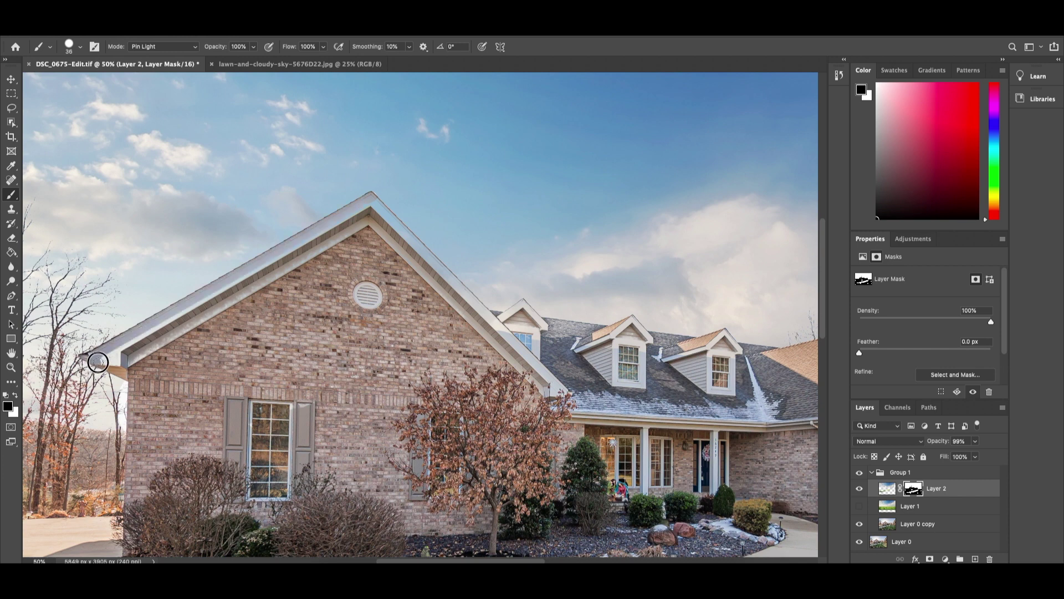
shift+click(374, 201)
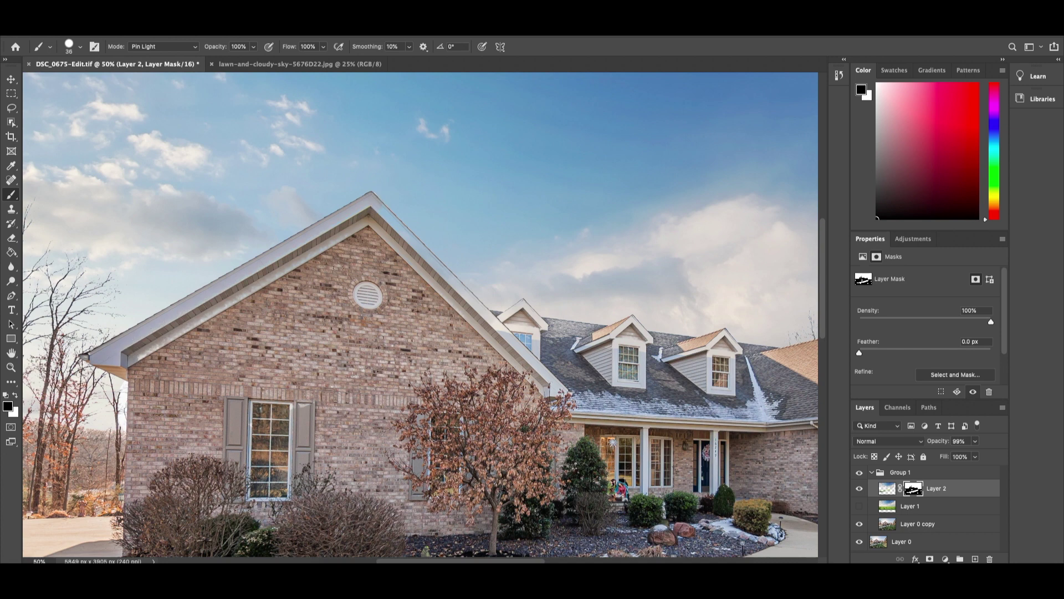
shift+click(360, 225)
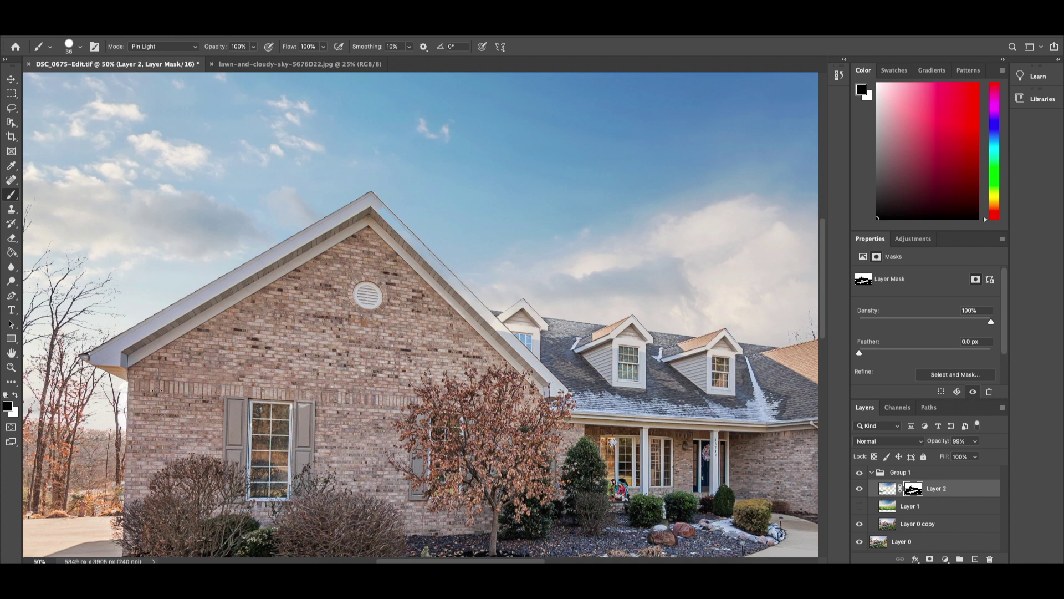
- Mask the sky off the gable's right roof slope with a straight black stroke down to the eave
key(x)
key(x)
shift+click(559, 392)
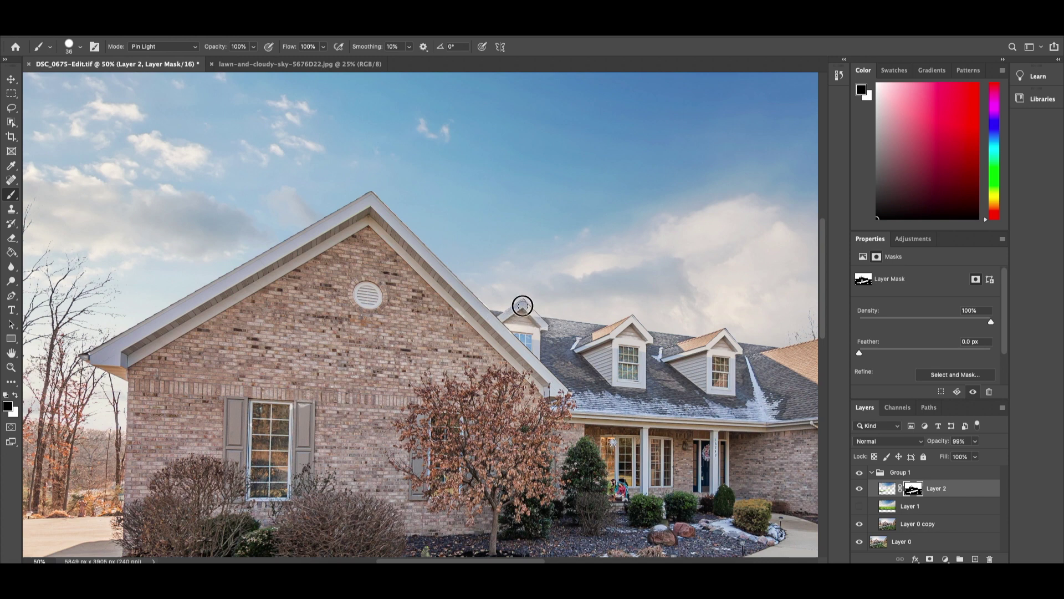
- Reduce the mask brush to 22 px for the dormers and compare the roofline with Layer 2 hidden and shown
right_click(537, 320)
right_click(571, 328)
text(22)
key(Return)
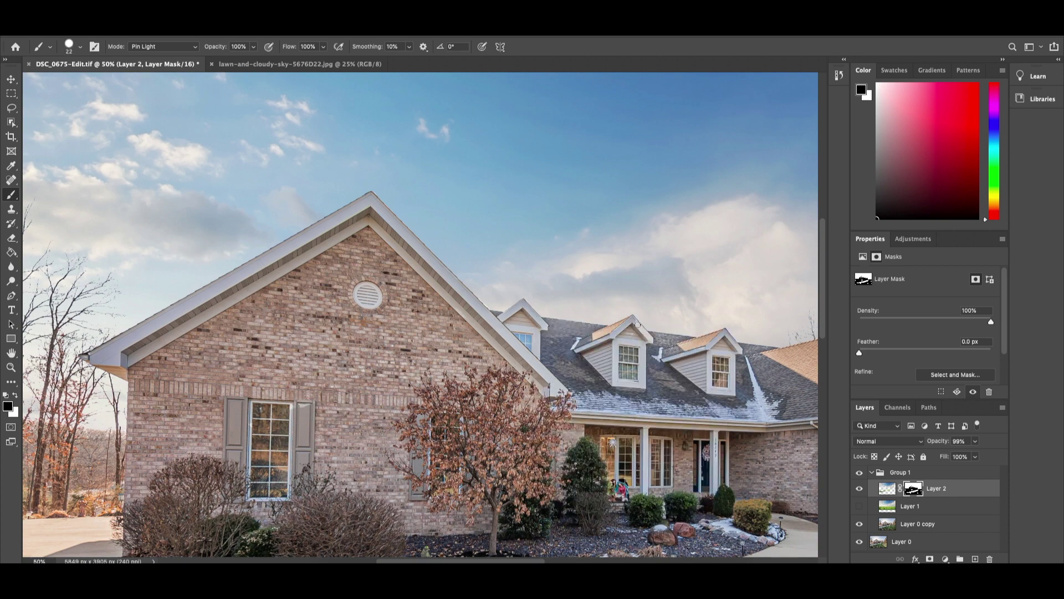
scroll(624, 331, right, 5)
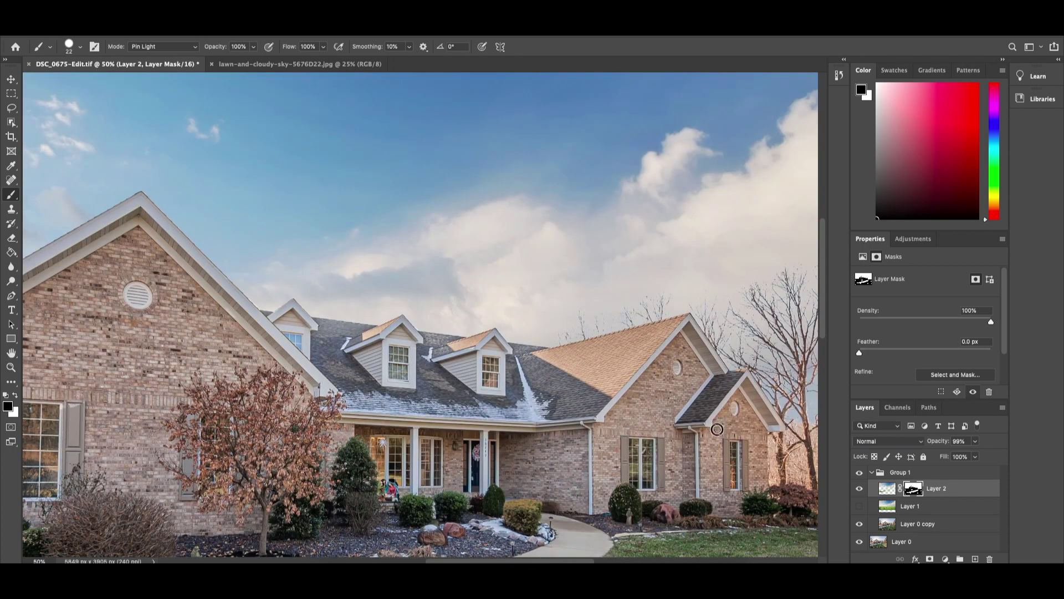
click(860, 488)
click(860, 489)
- Fade Layer 2's mask along the horizon near the roofline and background trees with a soft 444 px black brush at 0% hardness and 4% flow
key(z)
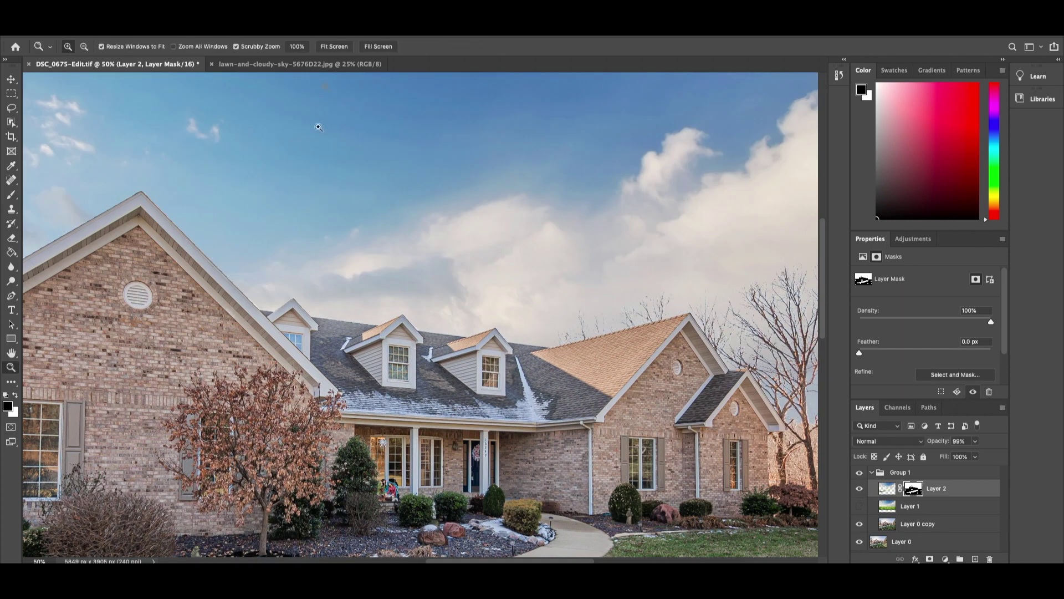
key(ctrl+0)
key(b)
right_click(575, 411)
text(236)
key(Return)
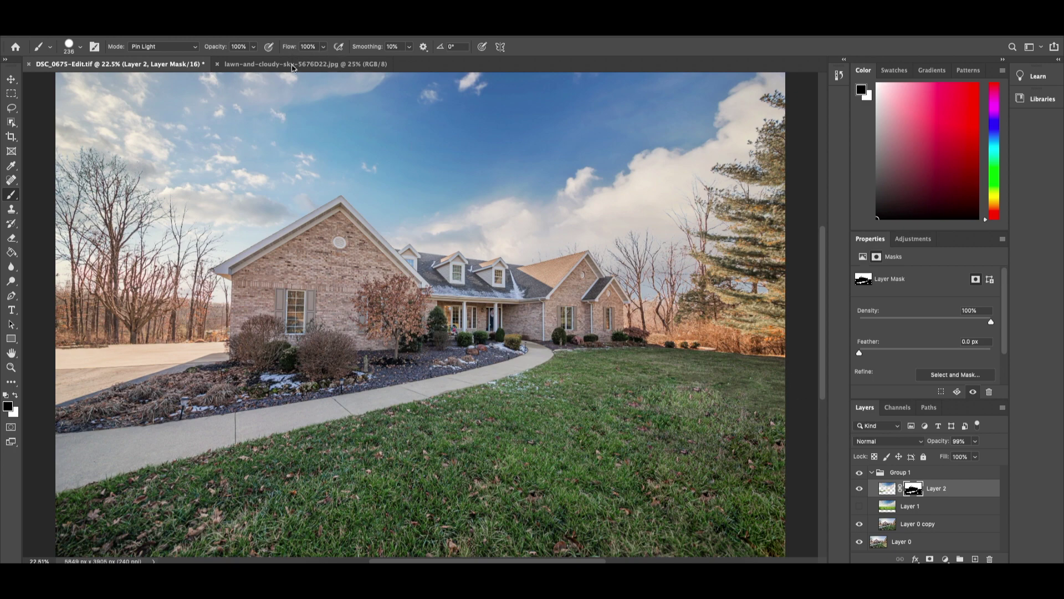
drag(286, 48, 233, 53)
right_click(487, 334)
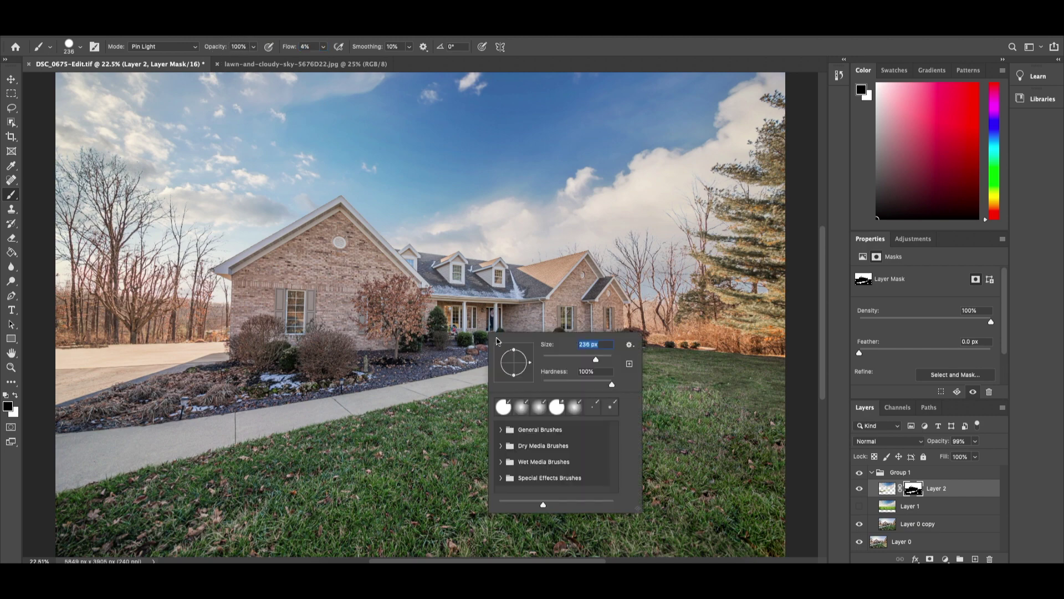
drag(597, 361, 491, 387)
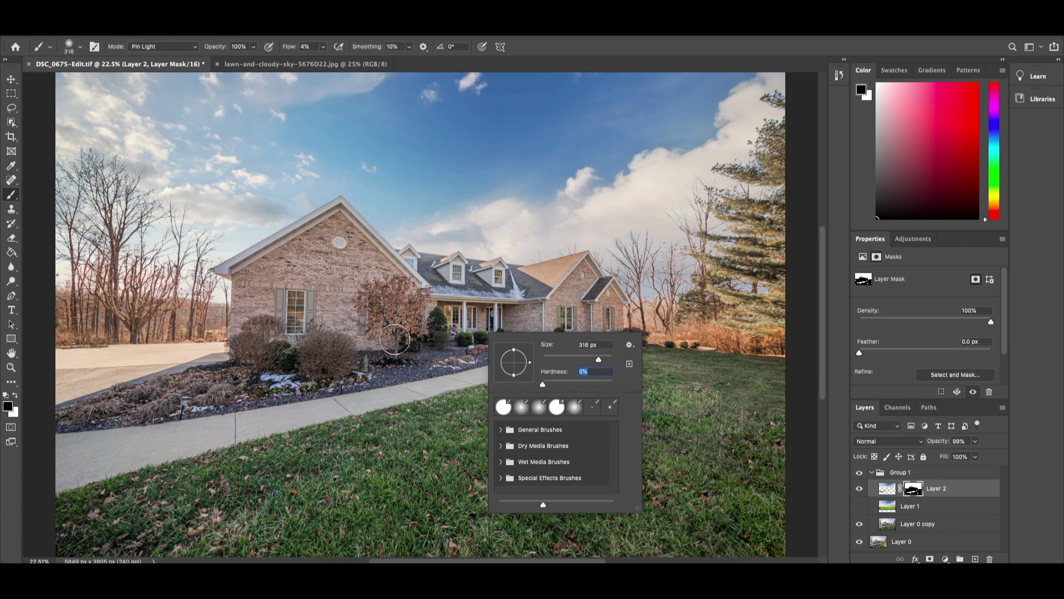
drag(598, 361, 603, 359)
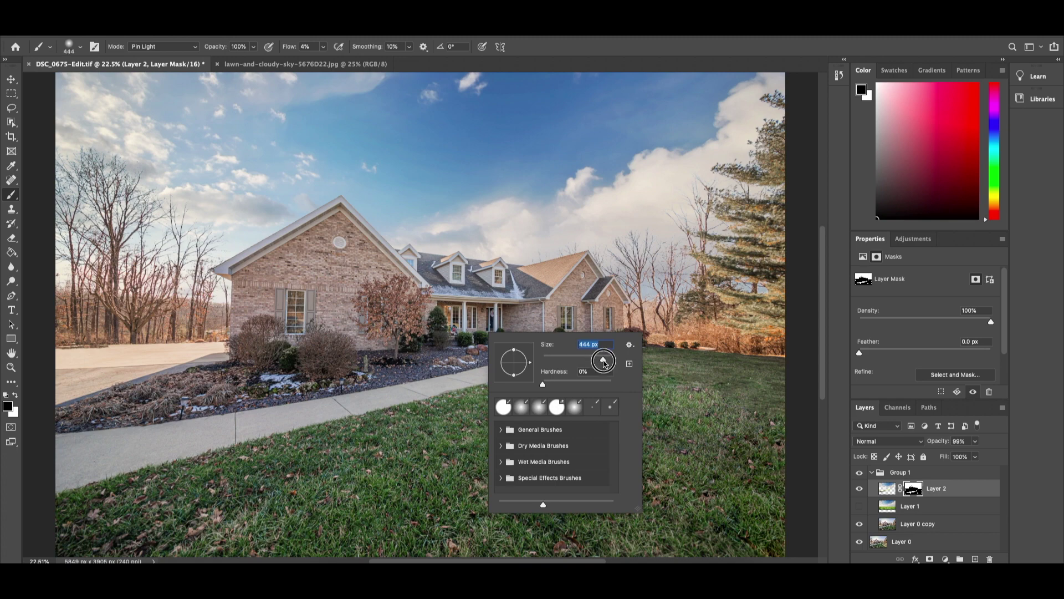
click(701, 339)
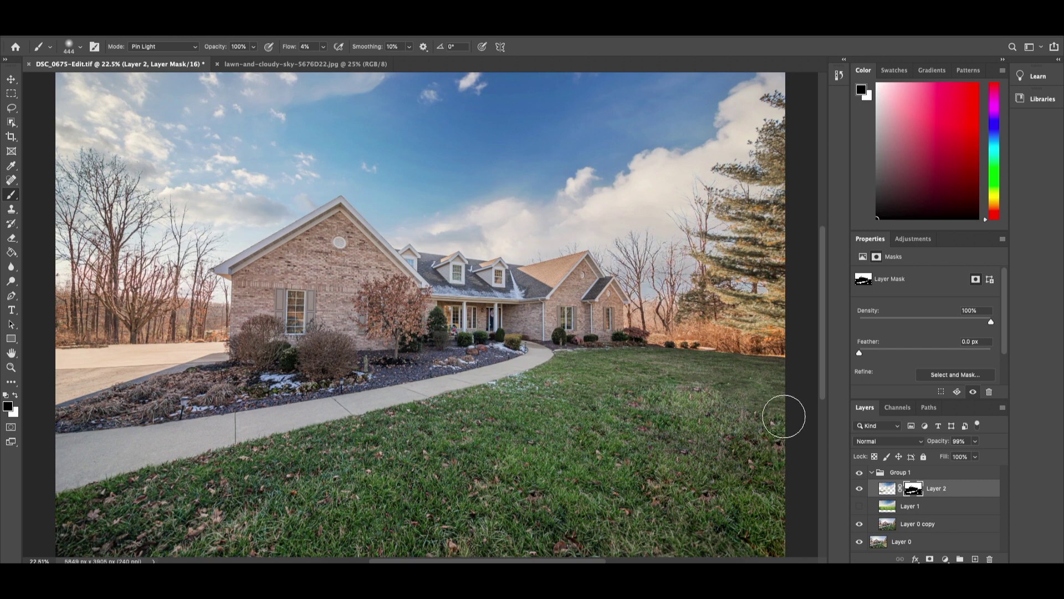
mouse_move(638, 299)
mouse_down()
mouse_move(796, 302)
mouse_move(665, 296)
mouse_move(778, 290)
mouse_move(737, 303)
mouse_move(651, 281)
mouse_move(632, 300)
mouse_move(583, 293)
mouse_move(670, 255)
mouse_move(797, 295)
mouse_move(737, 276)
mouse_move(680, 302)
mouse_move(632, 280)
mouse_move(706, 262)
mouse_move(654, 266)
mouse_up()
mouse_move(473, 288)
mouse_down()
mouse_move(87, 275)
mouse_move(28, 287)
mouse_move(350, 288)
mouse_move(223, 245)
mouse_move(435, 256)
mouse_move(393, 218)
mouse_move(850, 288)
mouse_move(614, 266)
mouse_up()
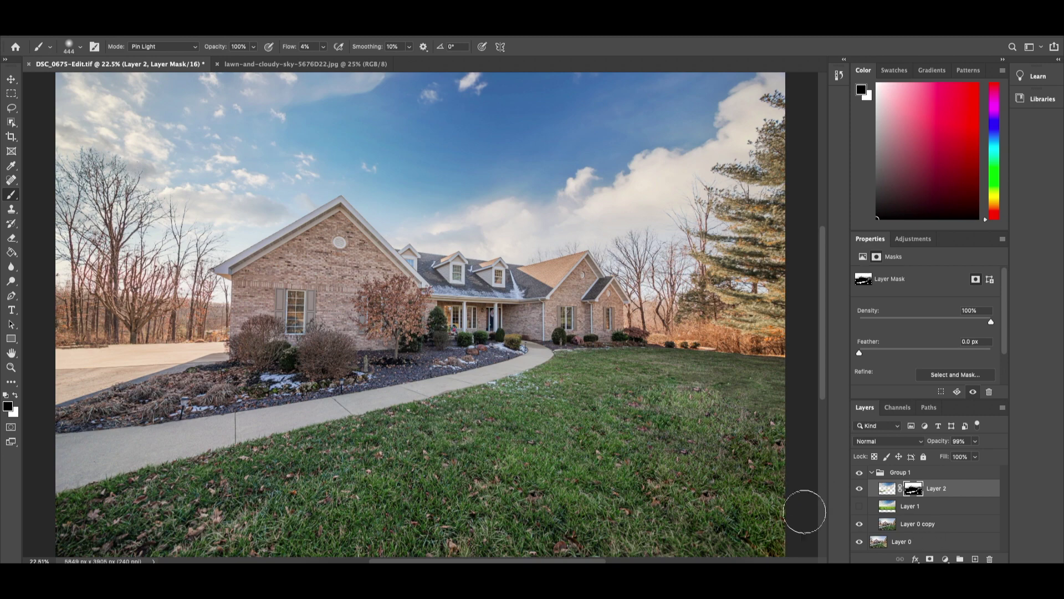
- Add a Brightness/Contrast adjustment layer above Layer 2 with brightness 16 and contrast 6
click(945, 559)
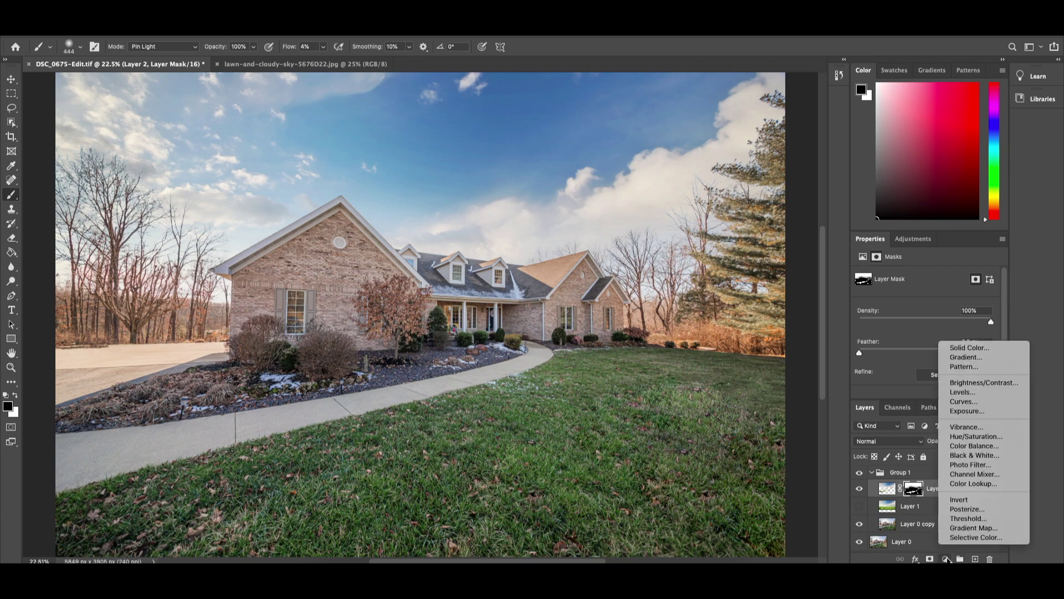
click(964, 382)
drag(925, 306, 932, 309)
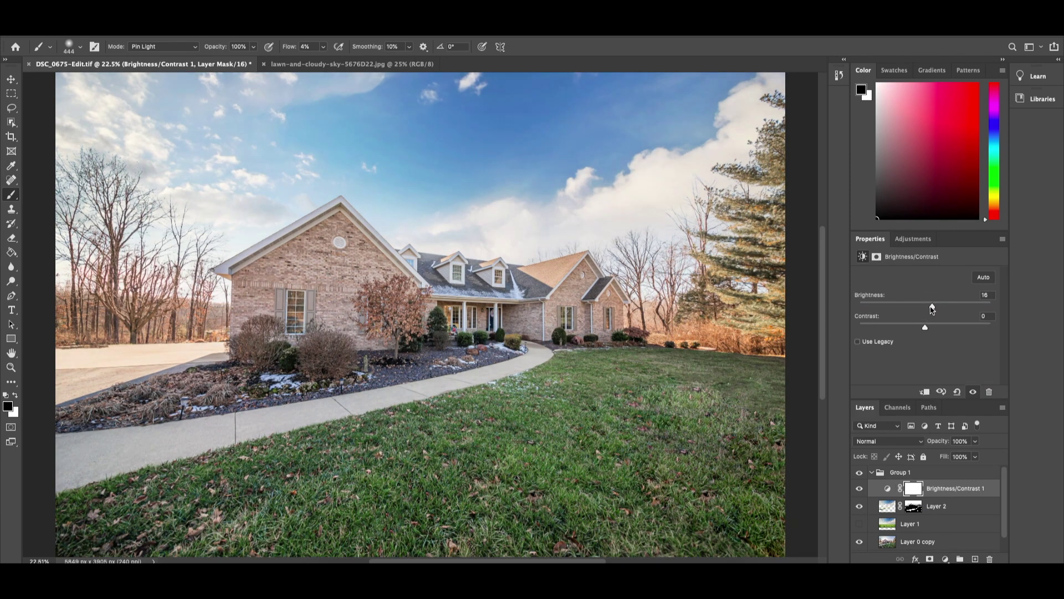
drag(925, 327, 930, 329)
click(944, 559)
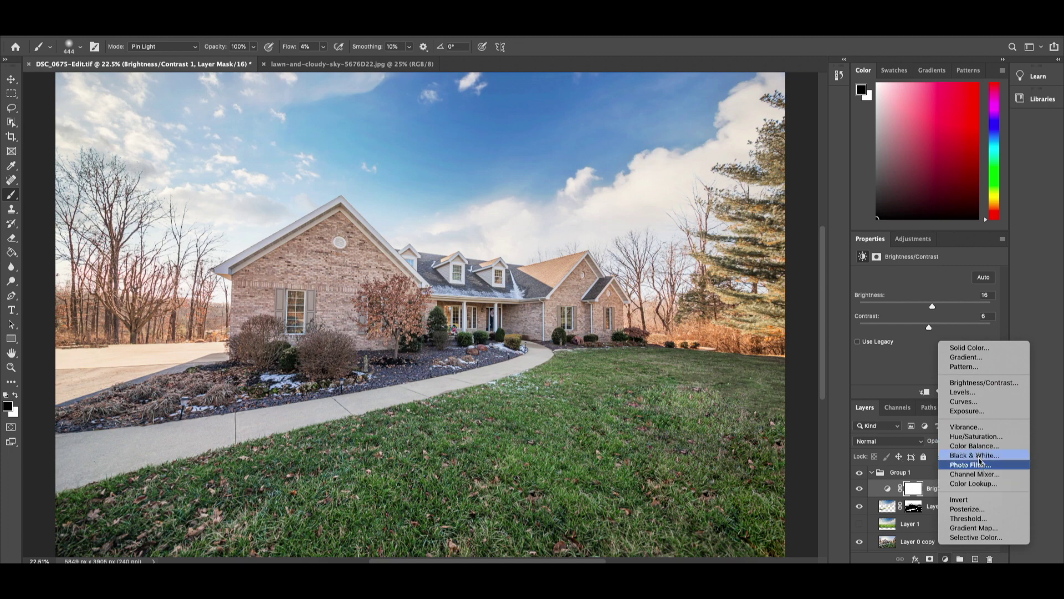
click(991, 528)
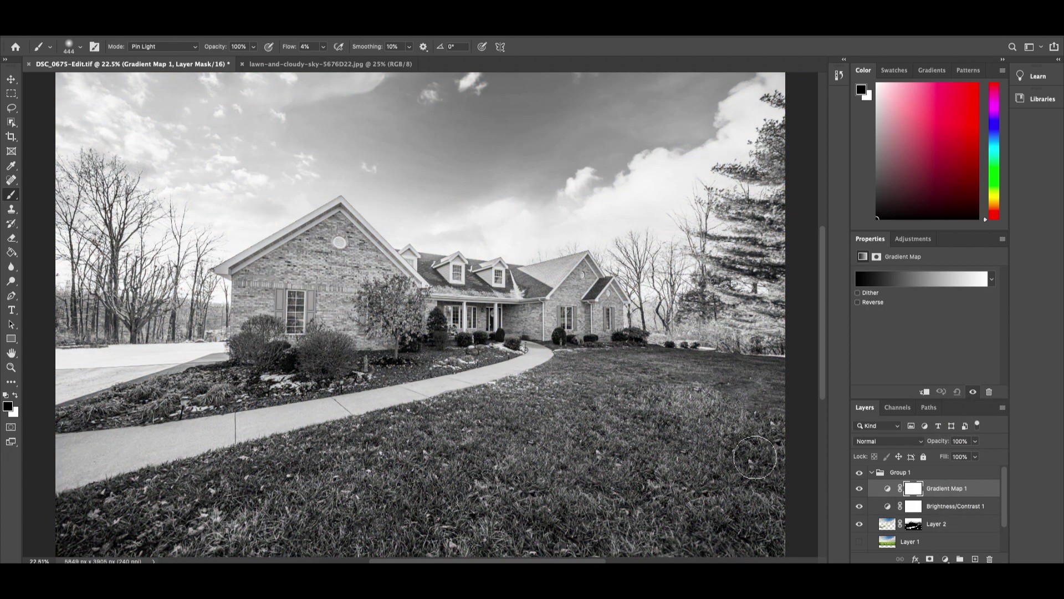
click(885, 275)
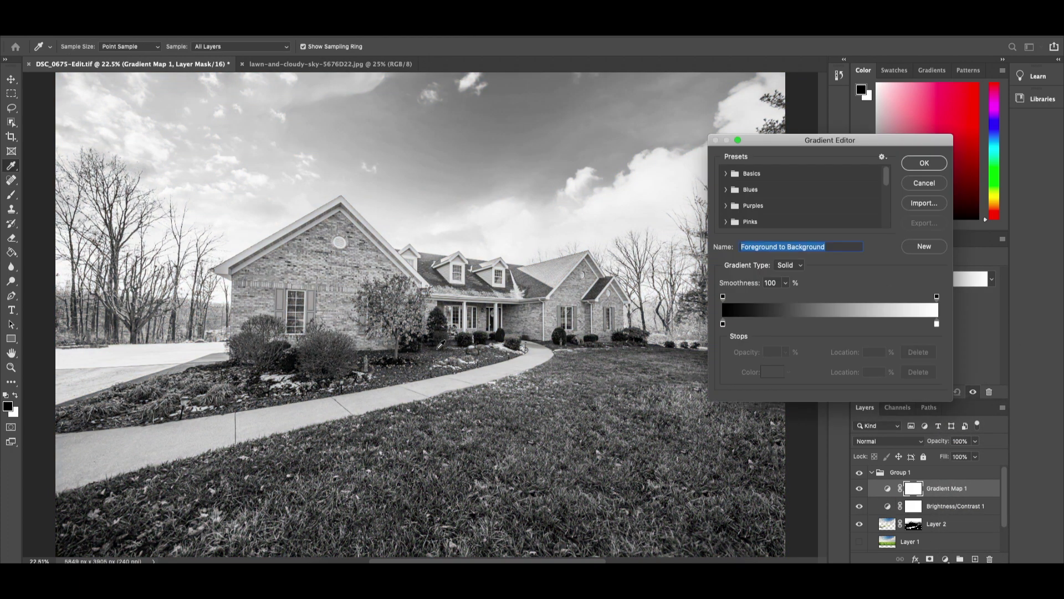
click(723, 324)
click(772, 371)
click(667, 225)
drag(696, 250, 702, 299)
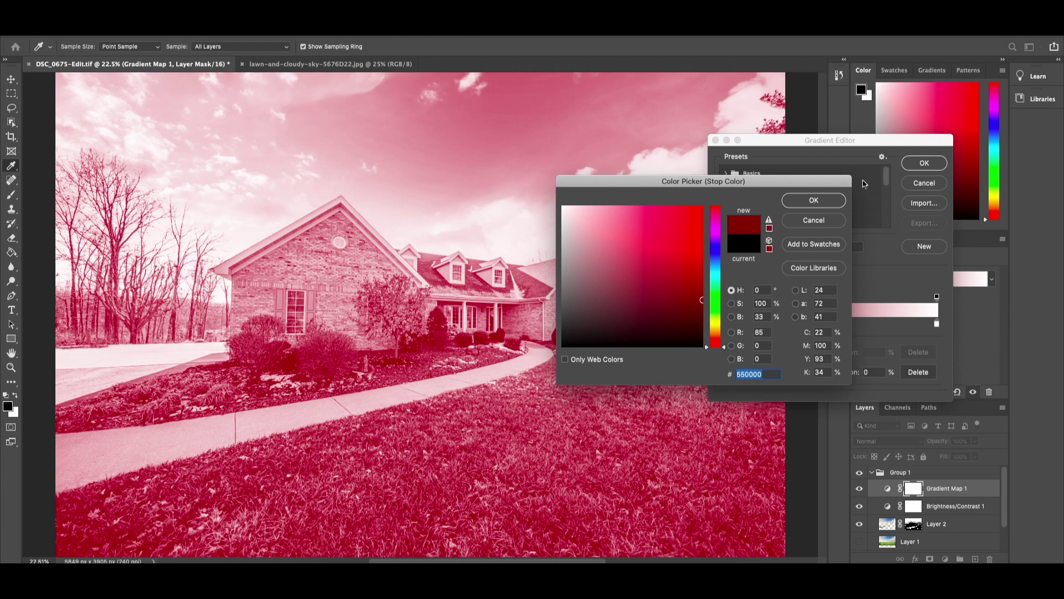
click(814, 200)
click(923, 183)
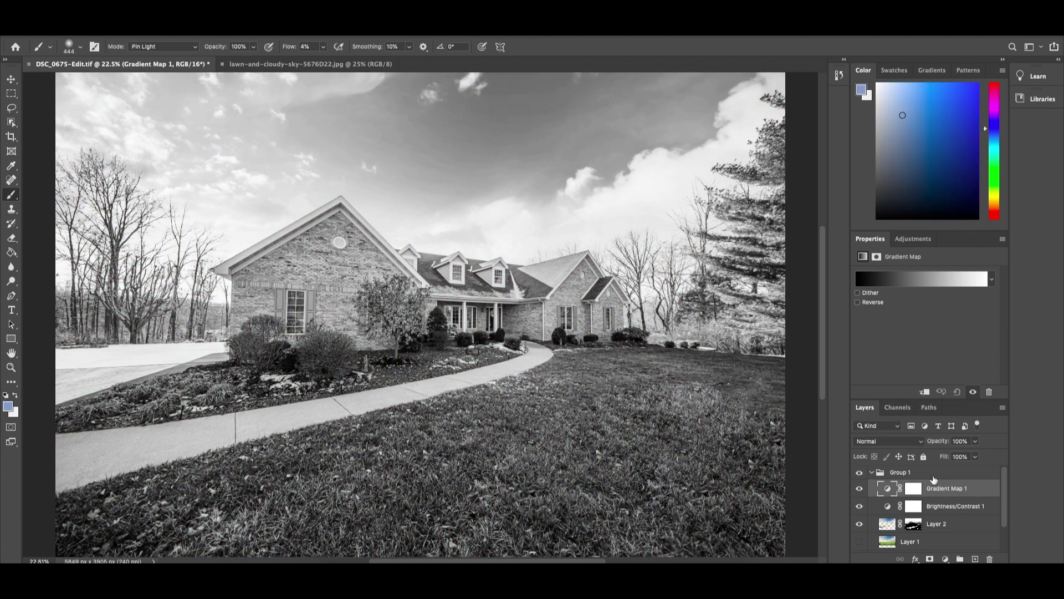
key(Delete)
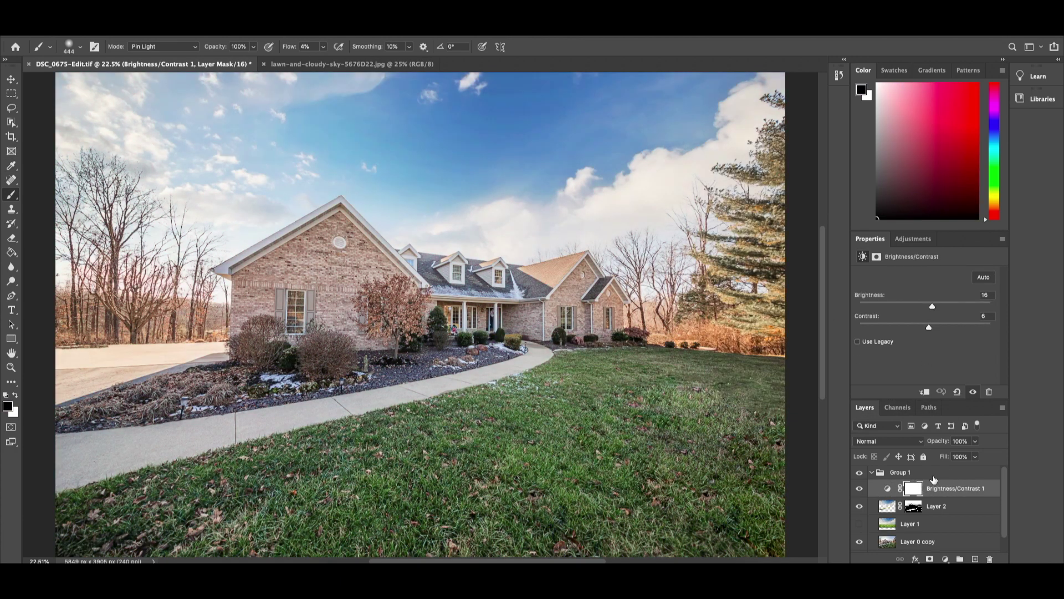
- Add a Gradient Map adjustment layer above Brightness/Contrast 1 and set its dark color stop to brown #251d02
click(947, 560)
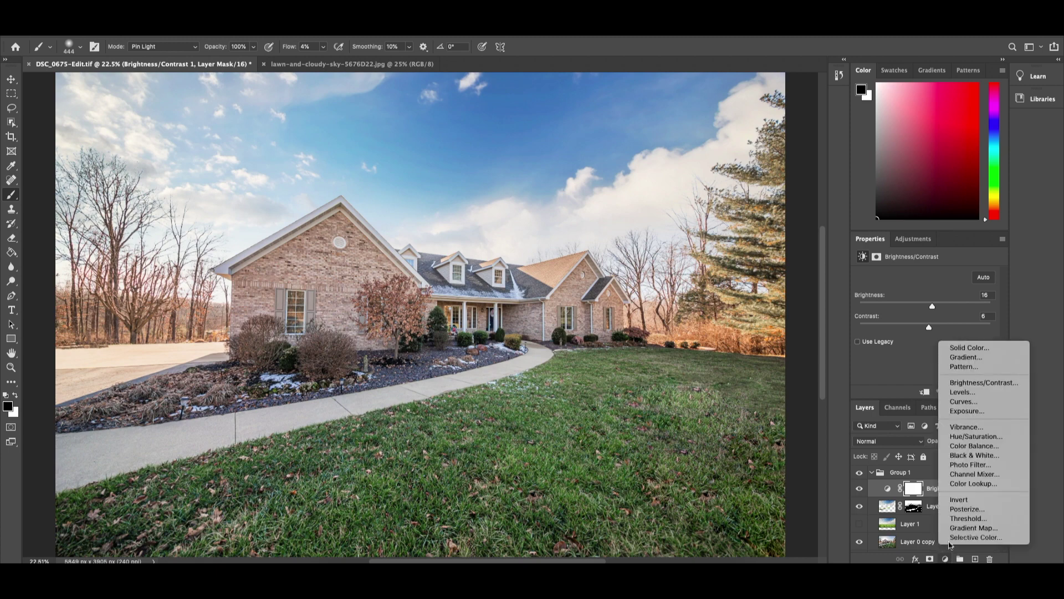
click(971, 524)
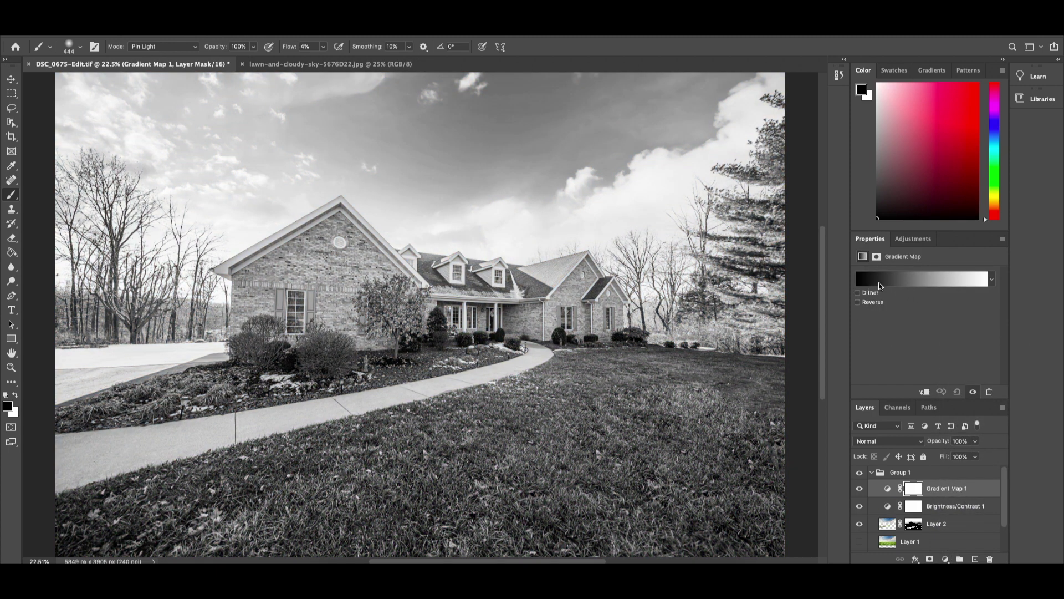
click(917, 280)
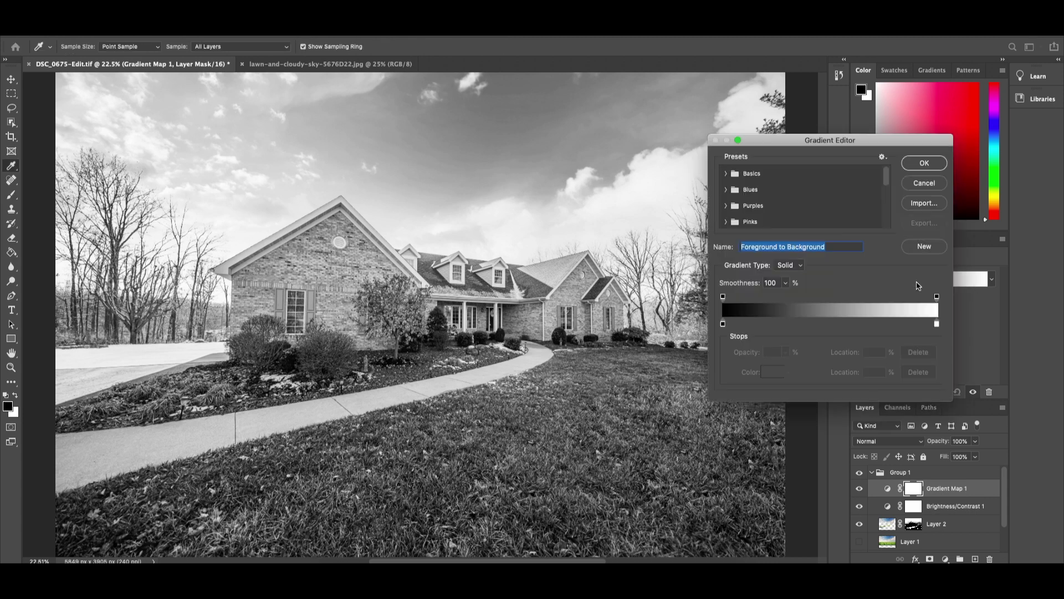
click(723, 324)
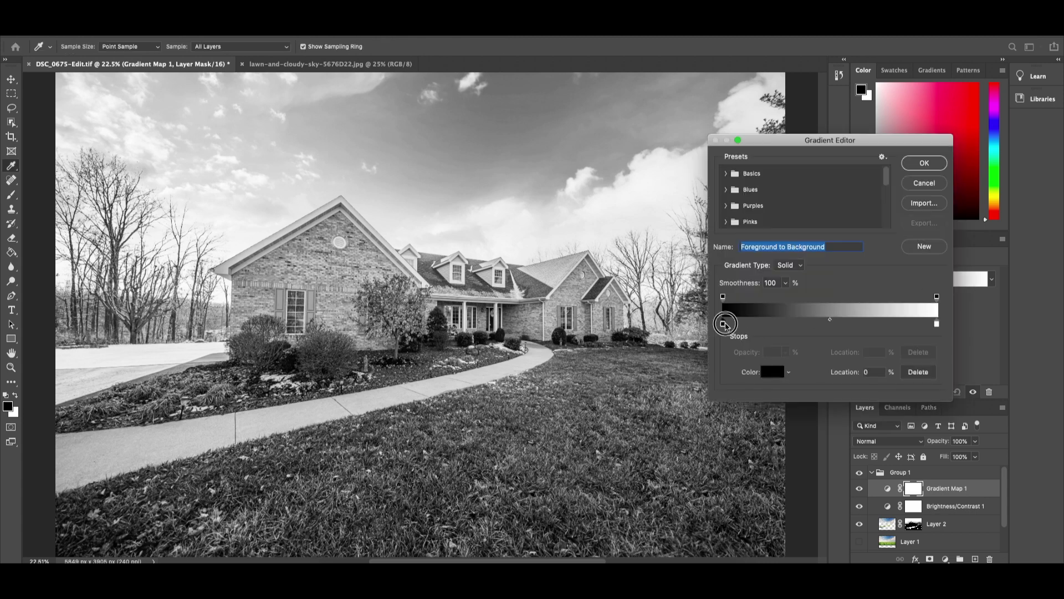
click(772, 372)
drag(682, 301, 686, 314)
mouse_move(721, 346)
mouse_down()
mouse_move(722, 326)
mouse_move(691, 315)
mouse_move(693, 326)
mouse_up()
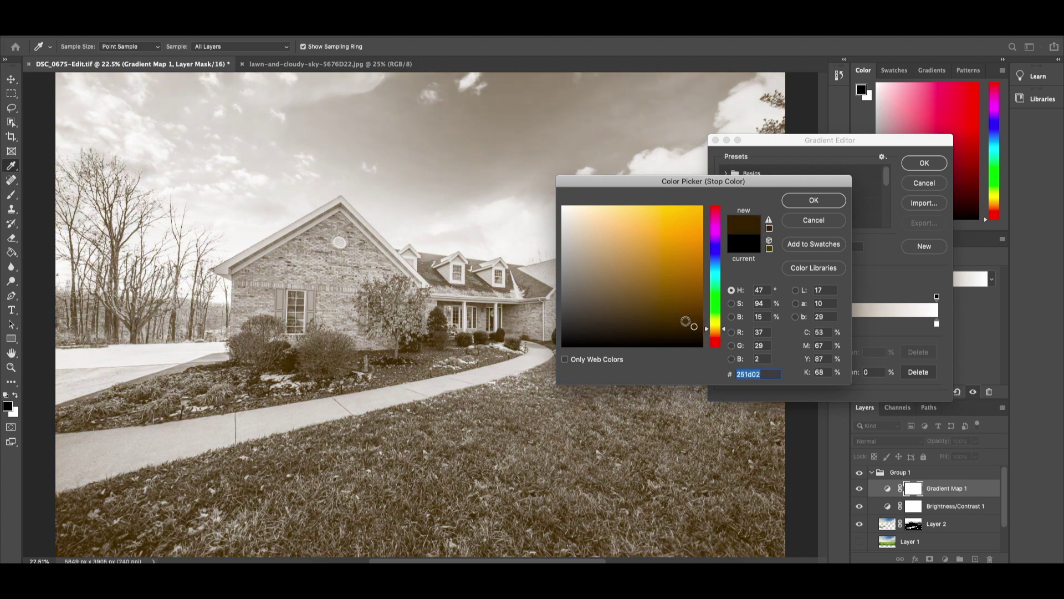
click(810, 201)
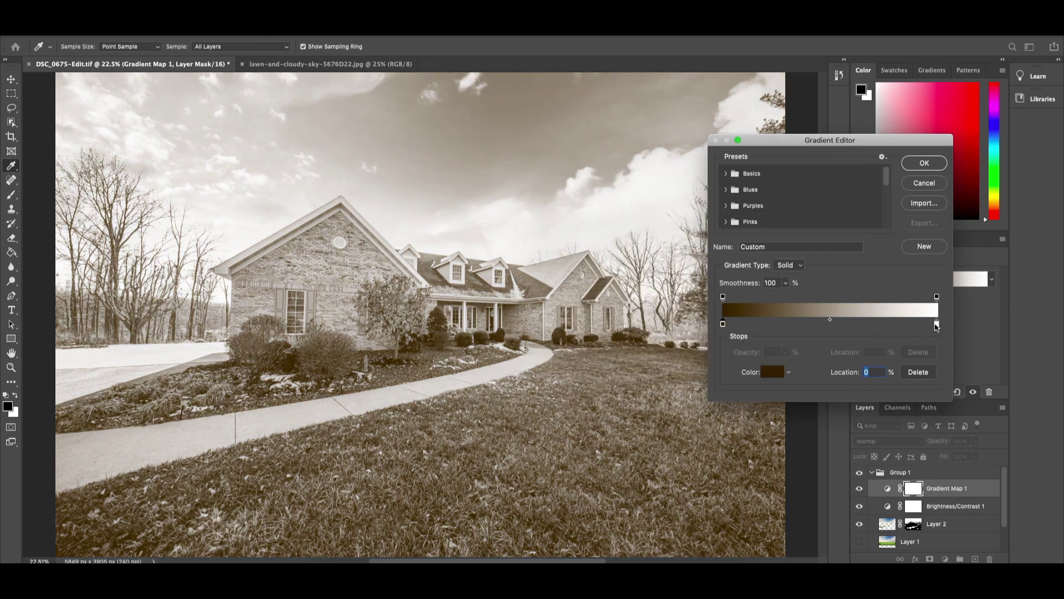
- Set the gradient map's light color stop to pale blue #e6eeff and apply the gradient
click(937, 324)
click(772, 371)
drag(716, 302, 716, 260)
drag(569, 208, 574, 208)
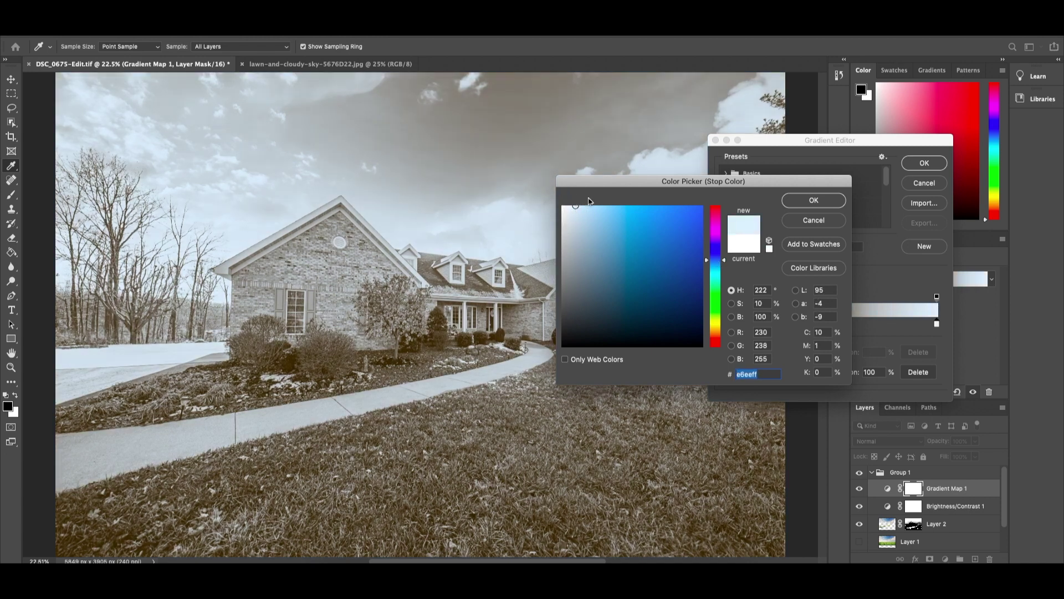
click(814, 201)
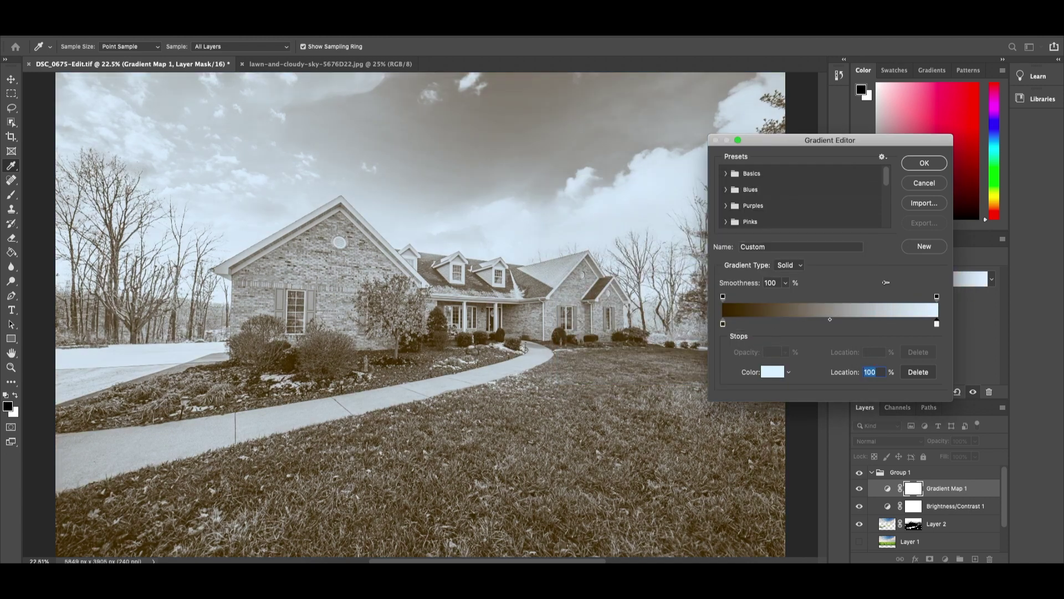
click(924, 163)
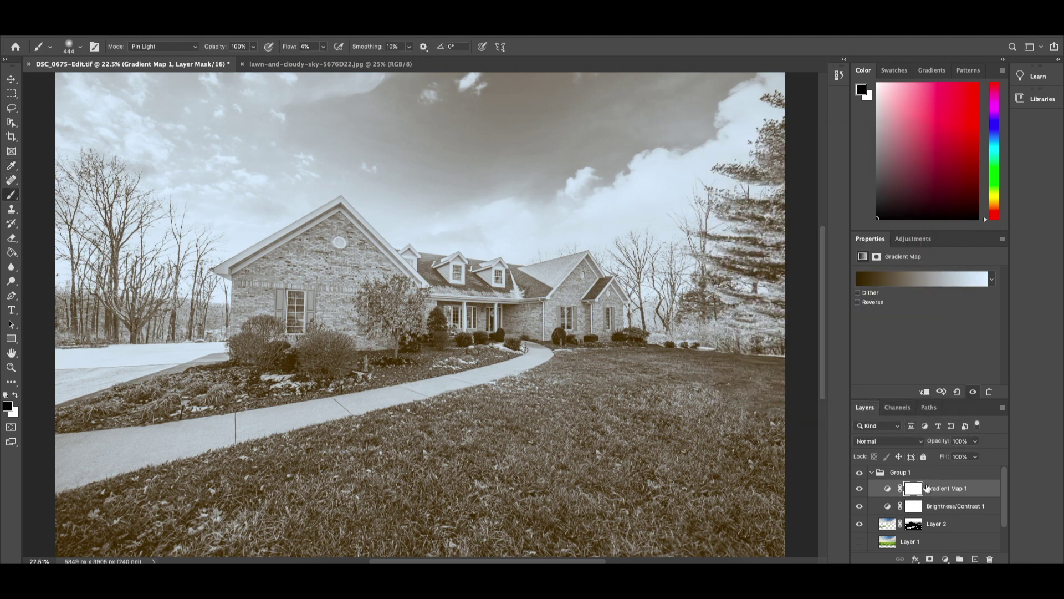
- Blend the gradient map layer in Overlay mode and reduce its opacity to 22%
click(922, 443)
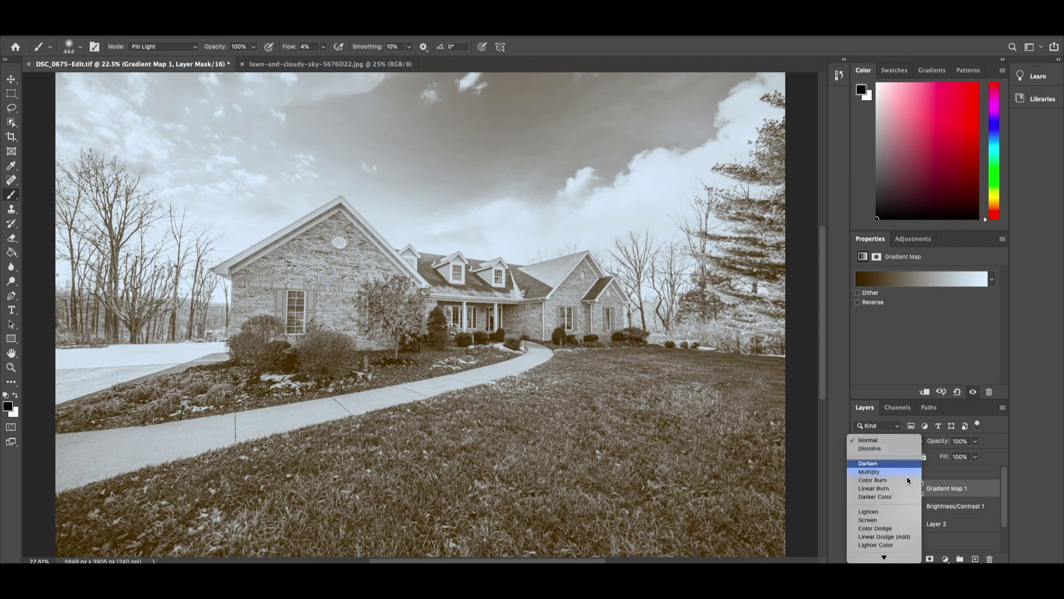
scroll(905, 496, down, 3)
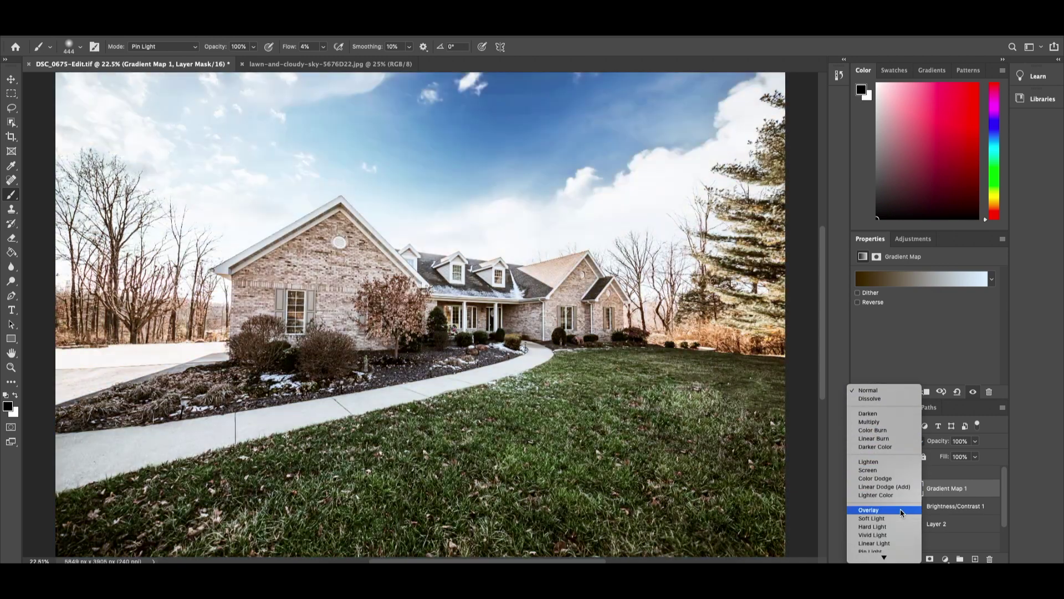
click(901, 510)
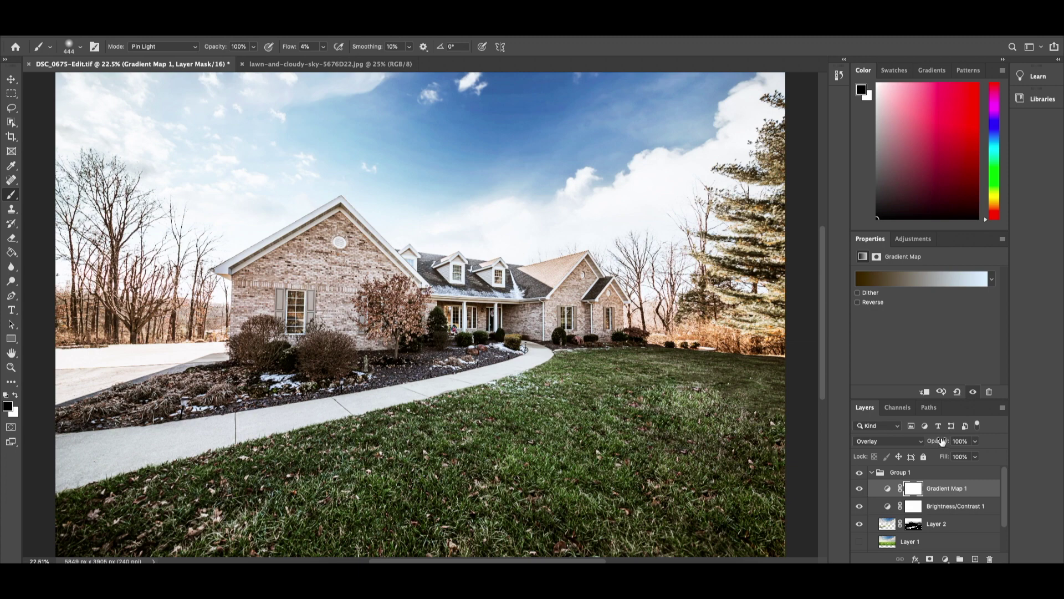
drag(943, 444, 871, 442)
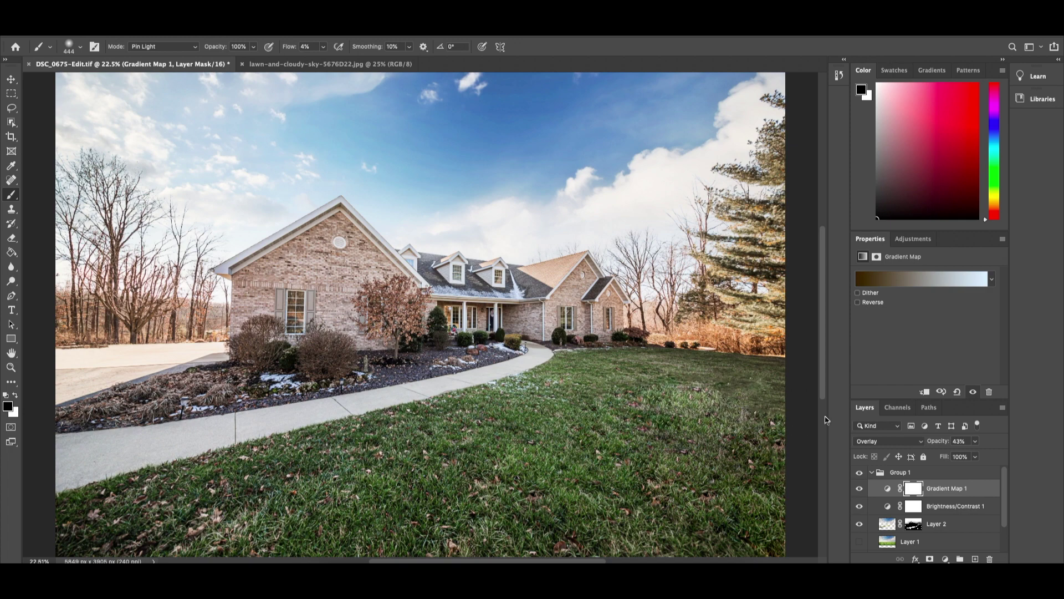
drag(940, 441, 907, 437)
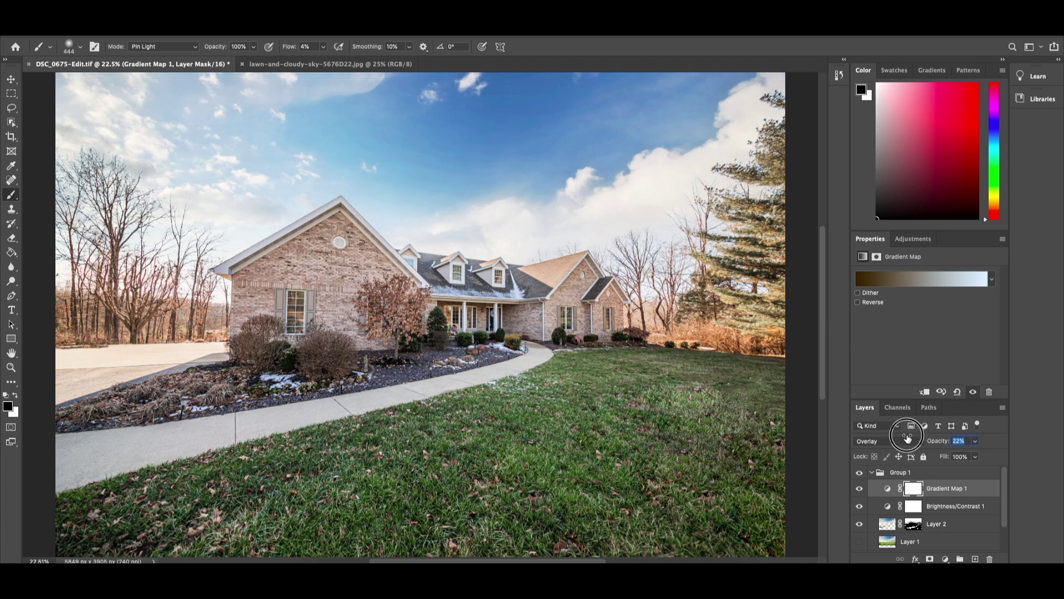
- Collapse Group 1 and compare the photo before and after editing by toggling the group's visibility
scroll(874, 496, down, 1)
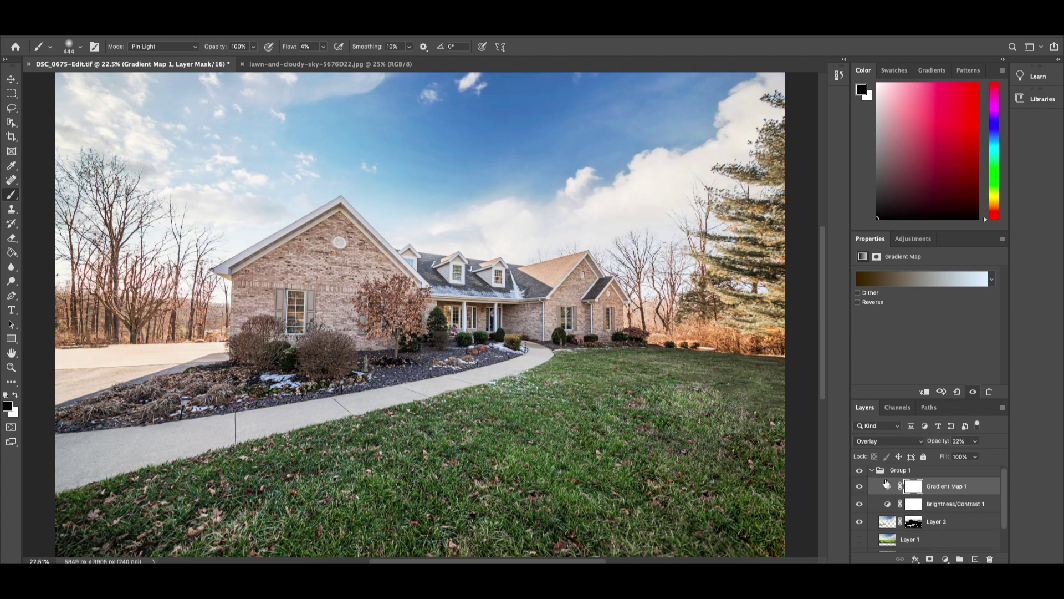
click(873, 471)
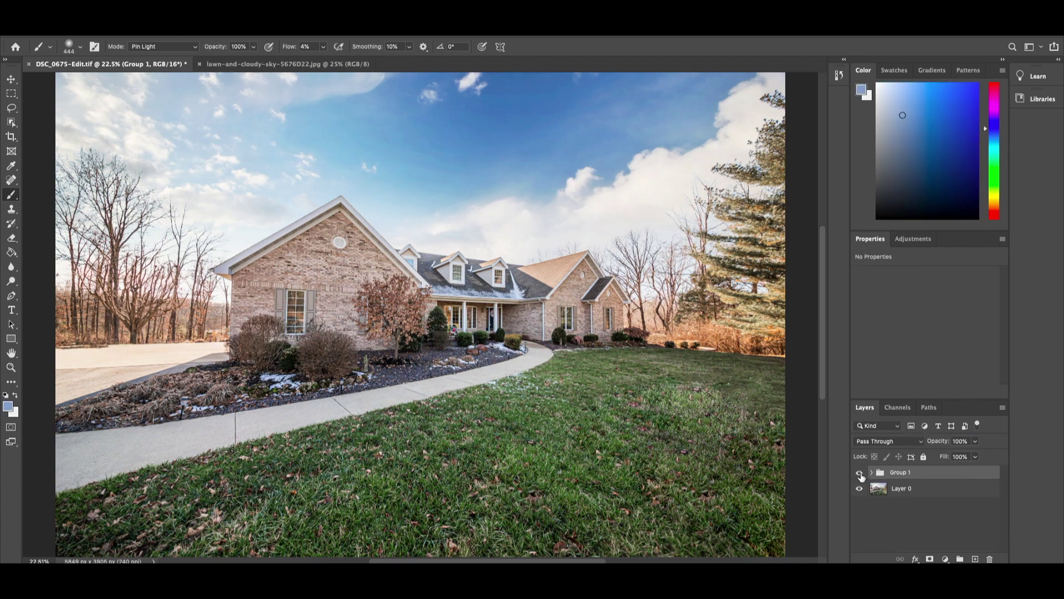
click(860, 473)
click(860, 474)
- Start saving a copy of the edited photo in JPEG format under the file name house.jpg
click(88, 29)
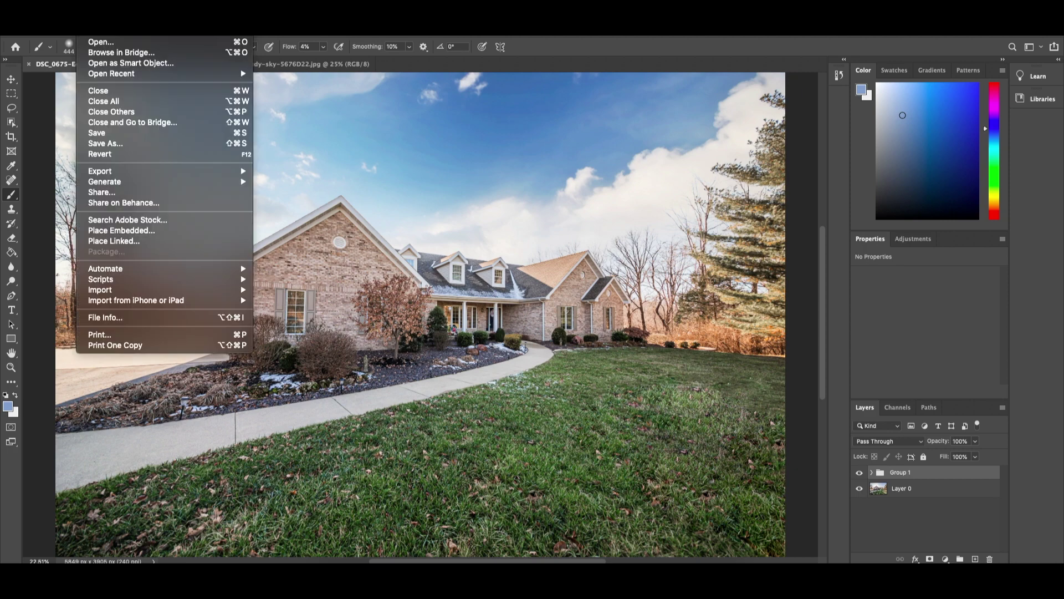
click(100, 144)
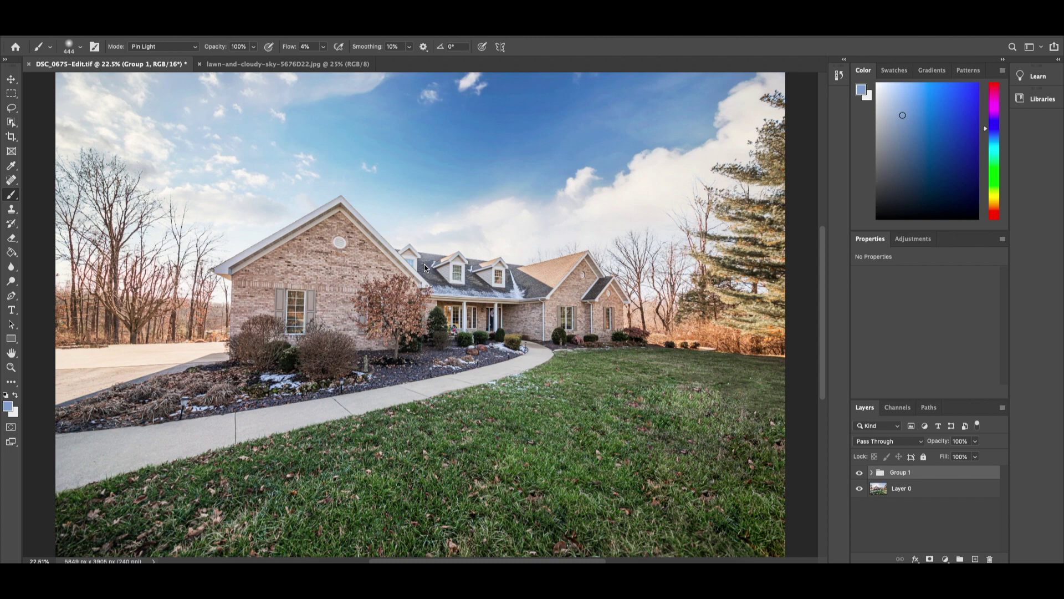
key(super+shift+s)
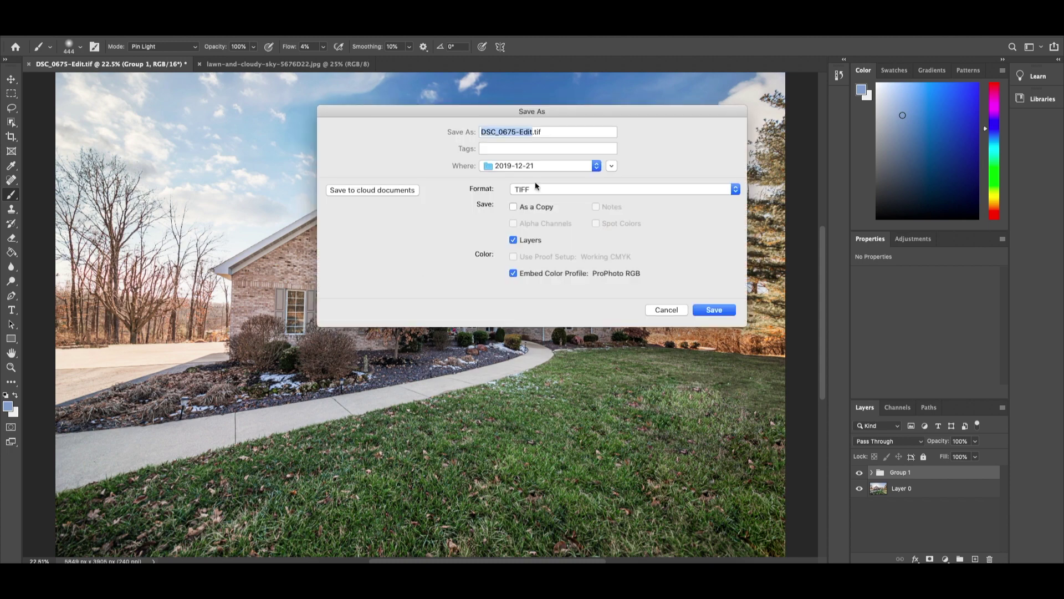
click(538, 187)
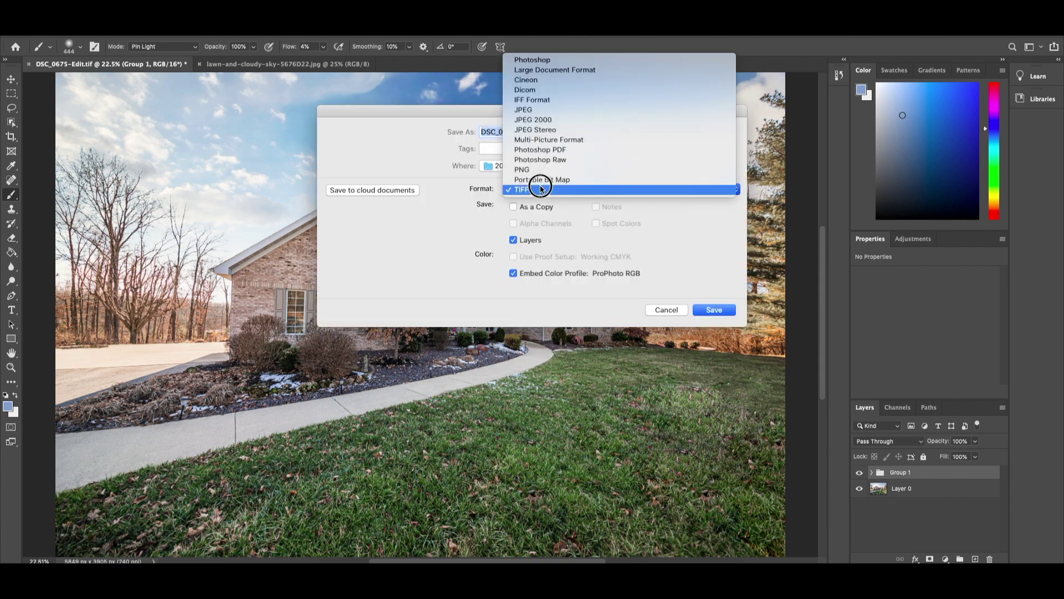
click(541, 110)
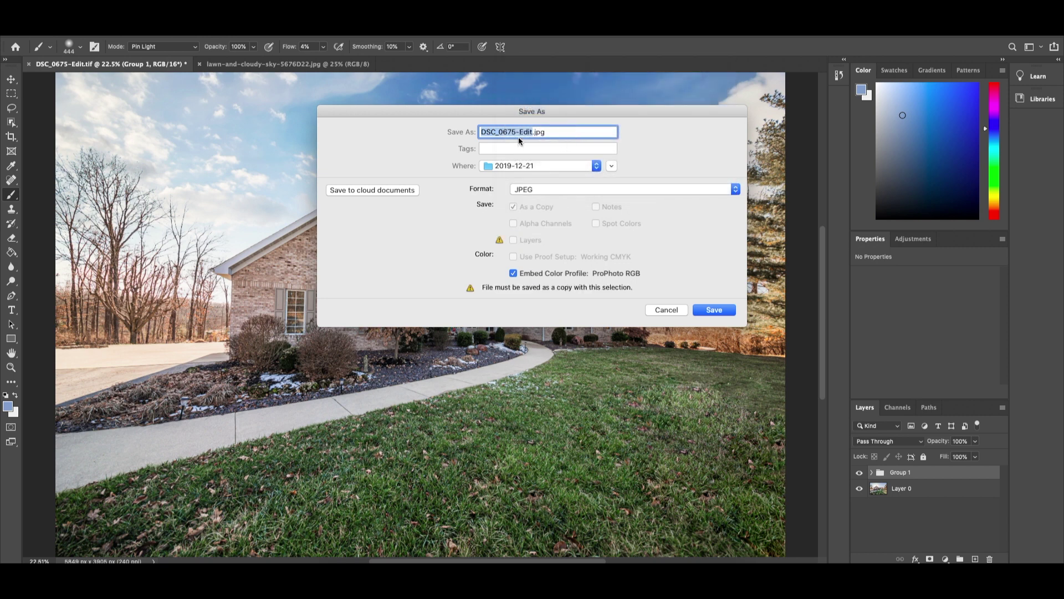
text(houa)
text(e)
- Save the JPEG copy to the Desktop with quality 12 (Maximum) and the Baseline ("Standard") format option
click(533, 166)
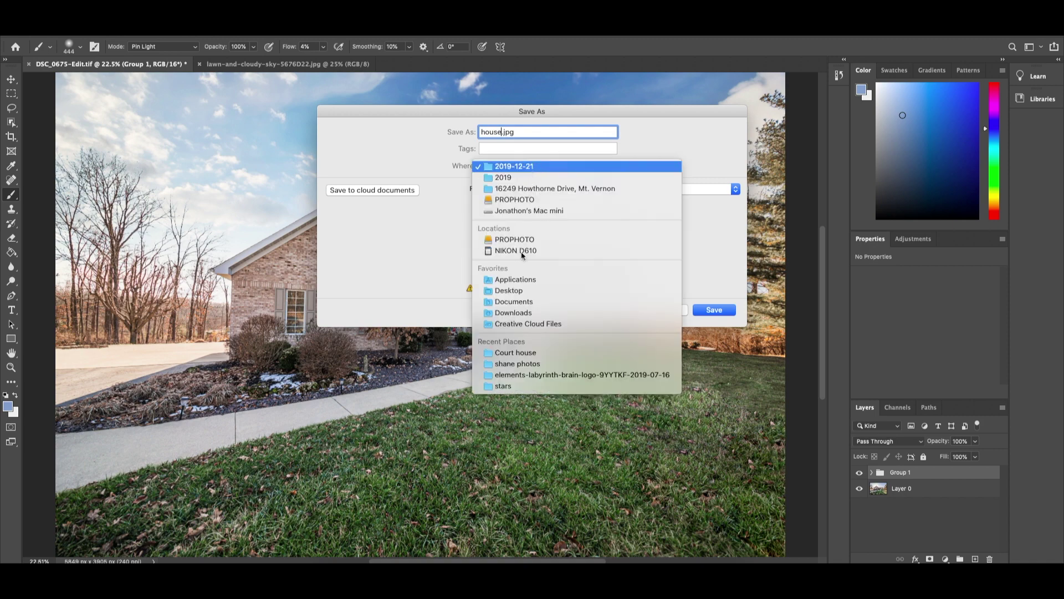
click(520, 291)
click(714, 309)
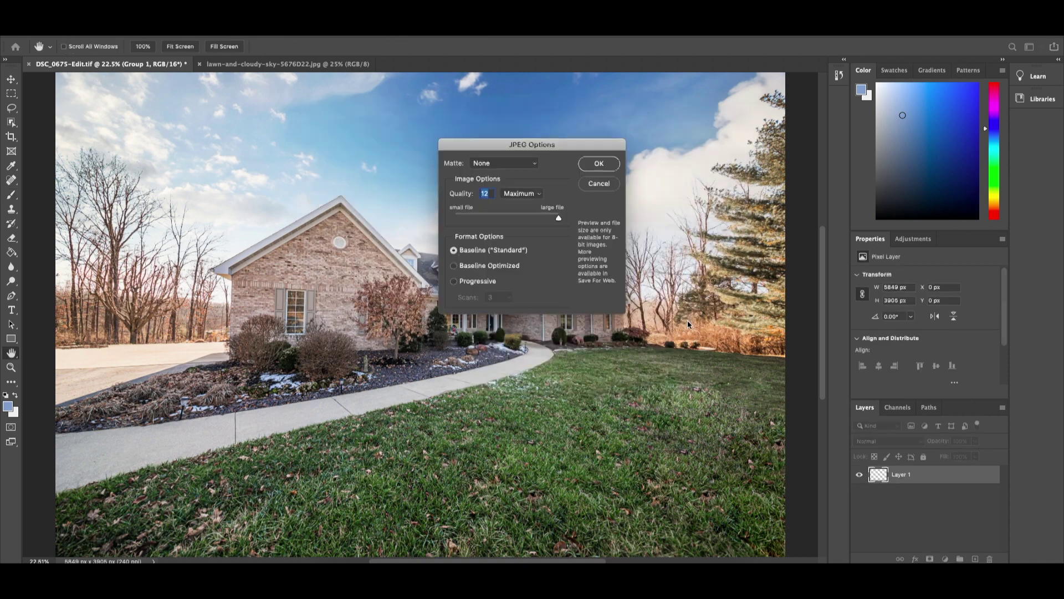
click(600, 164)
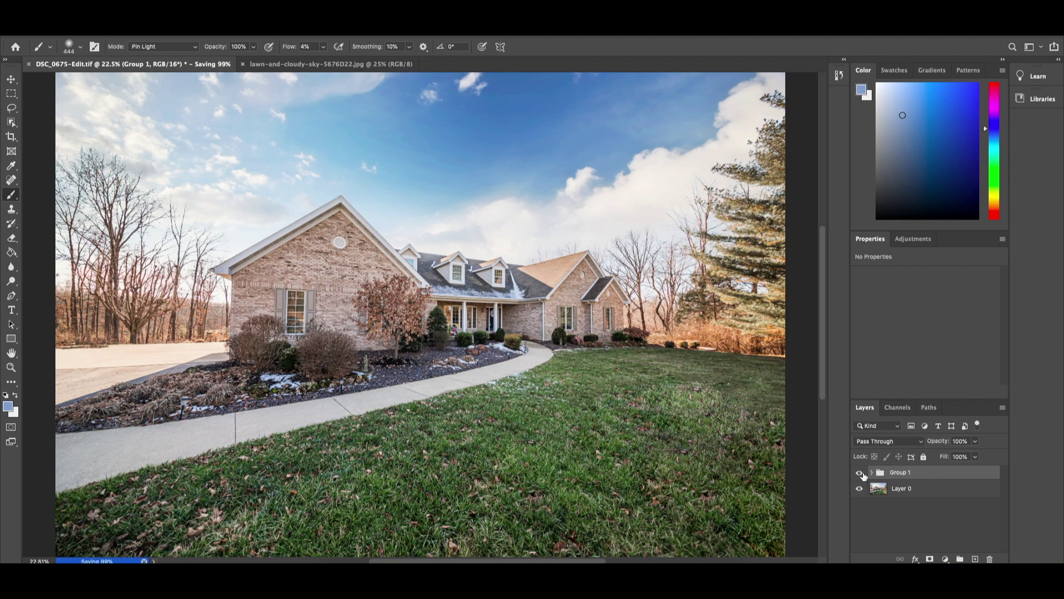
- Toggle Group 1 off and on to compare the original house photo with the finished edit
click(860, 473)
click(860, 473)
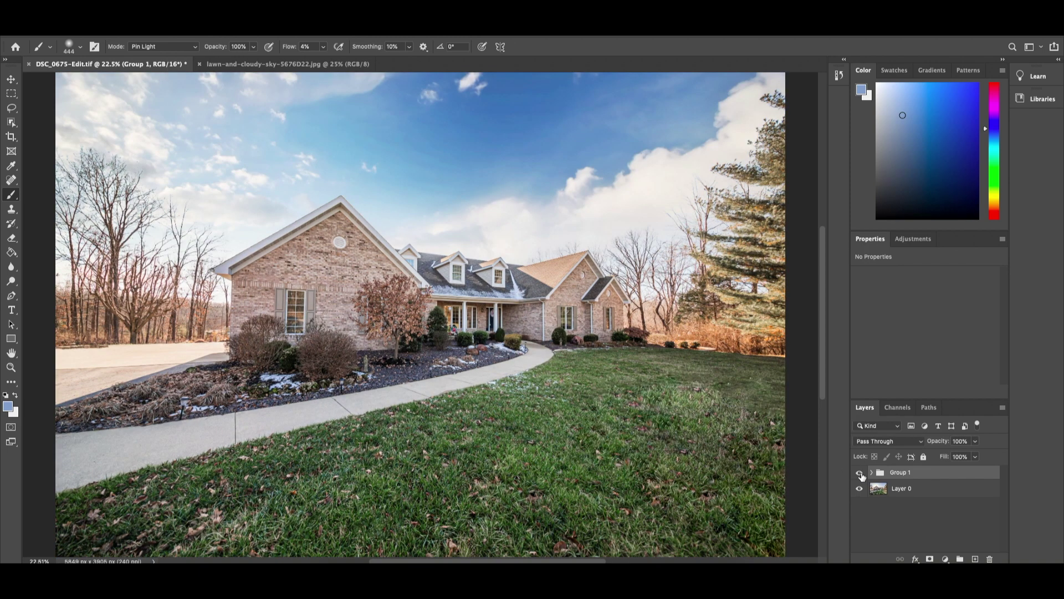